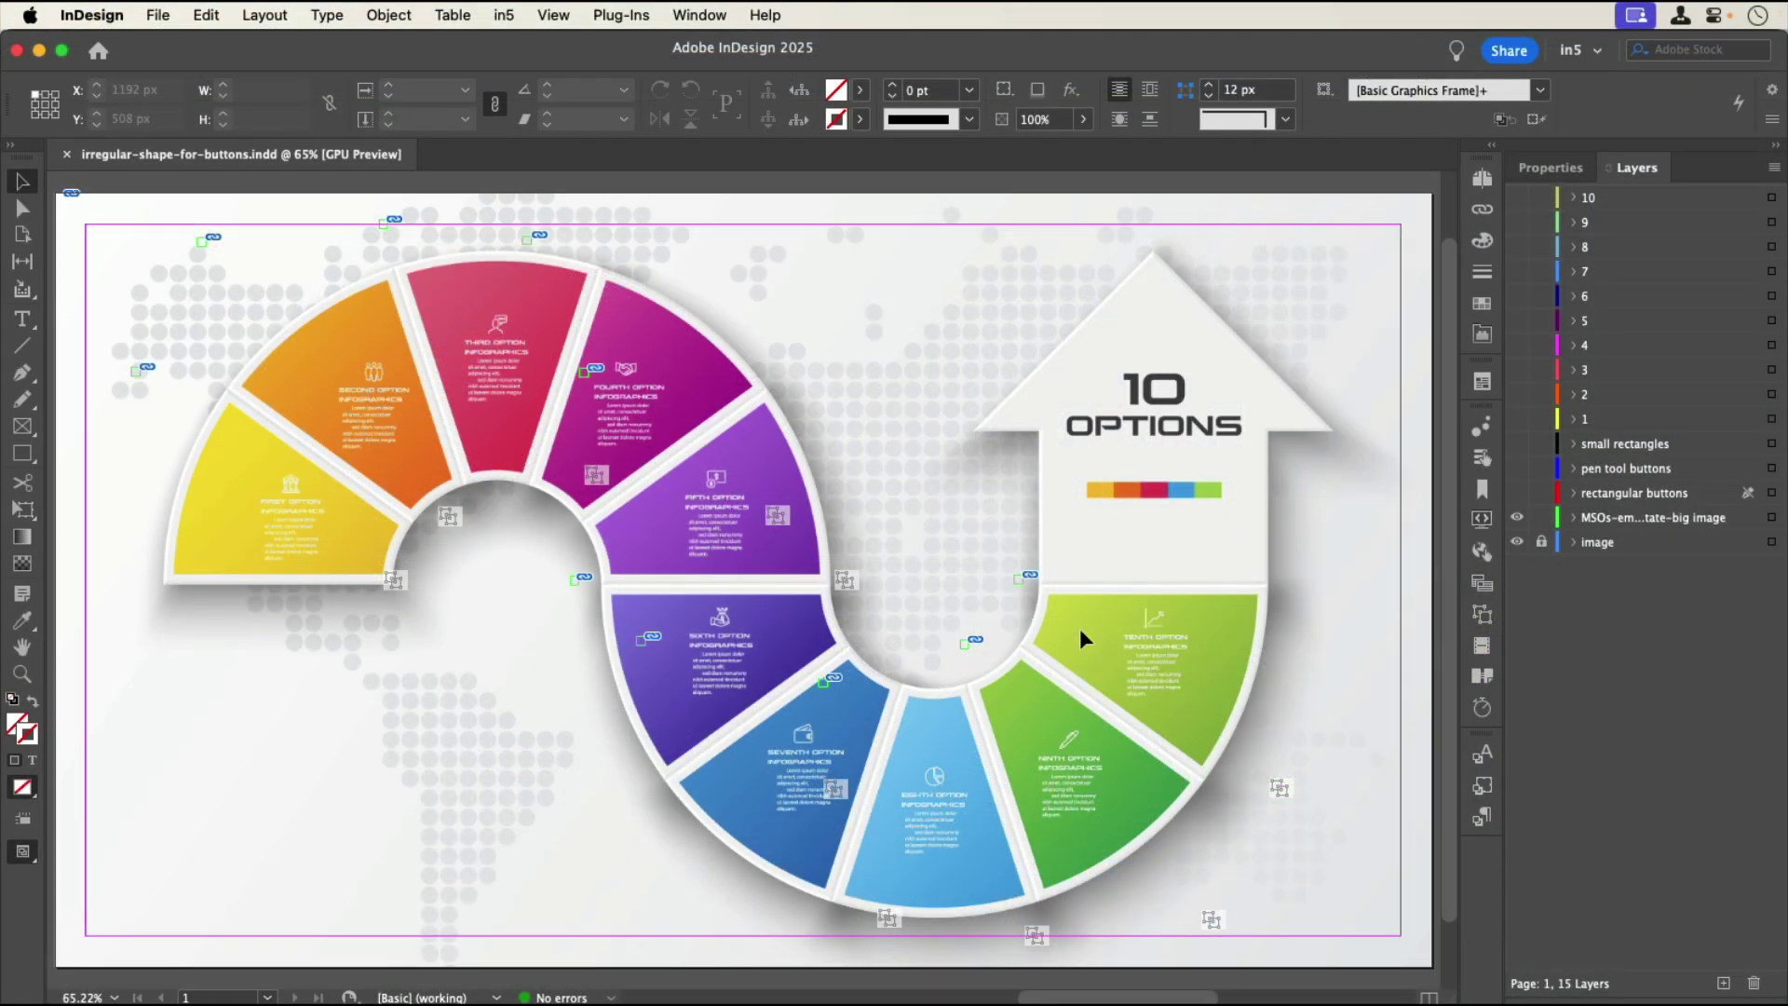
pyautogui.click(1573, 518)
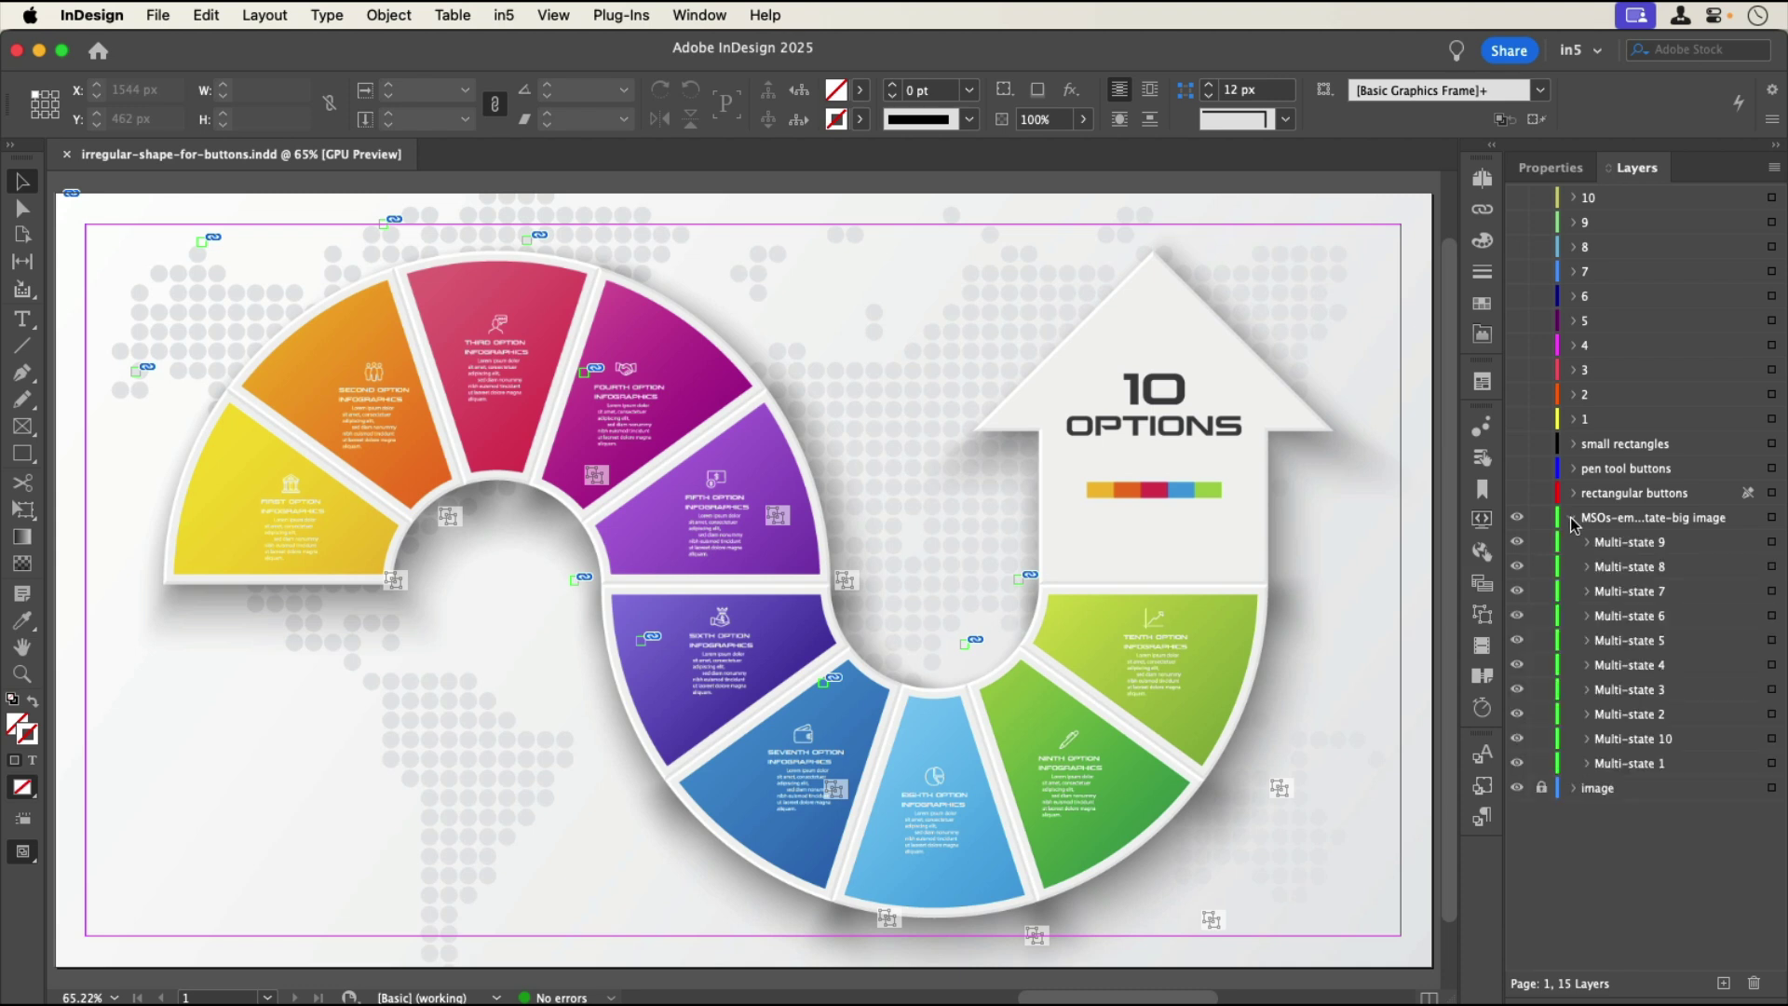
pyautogui.click(1771, 765)
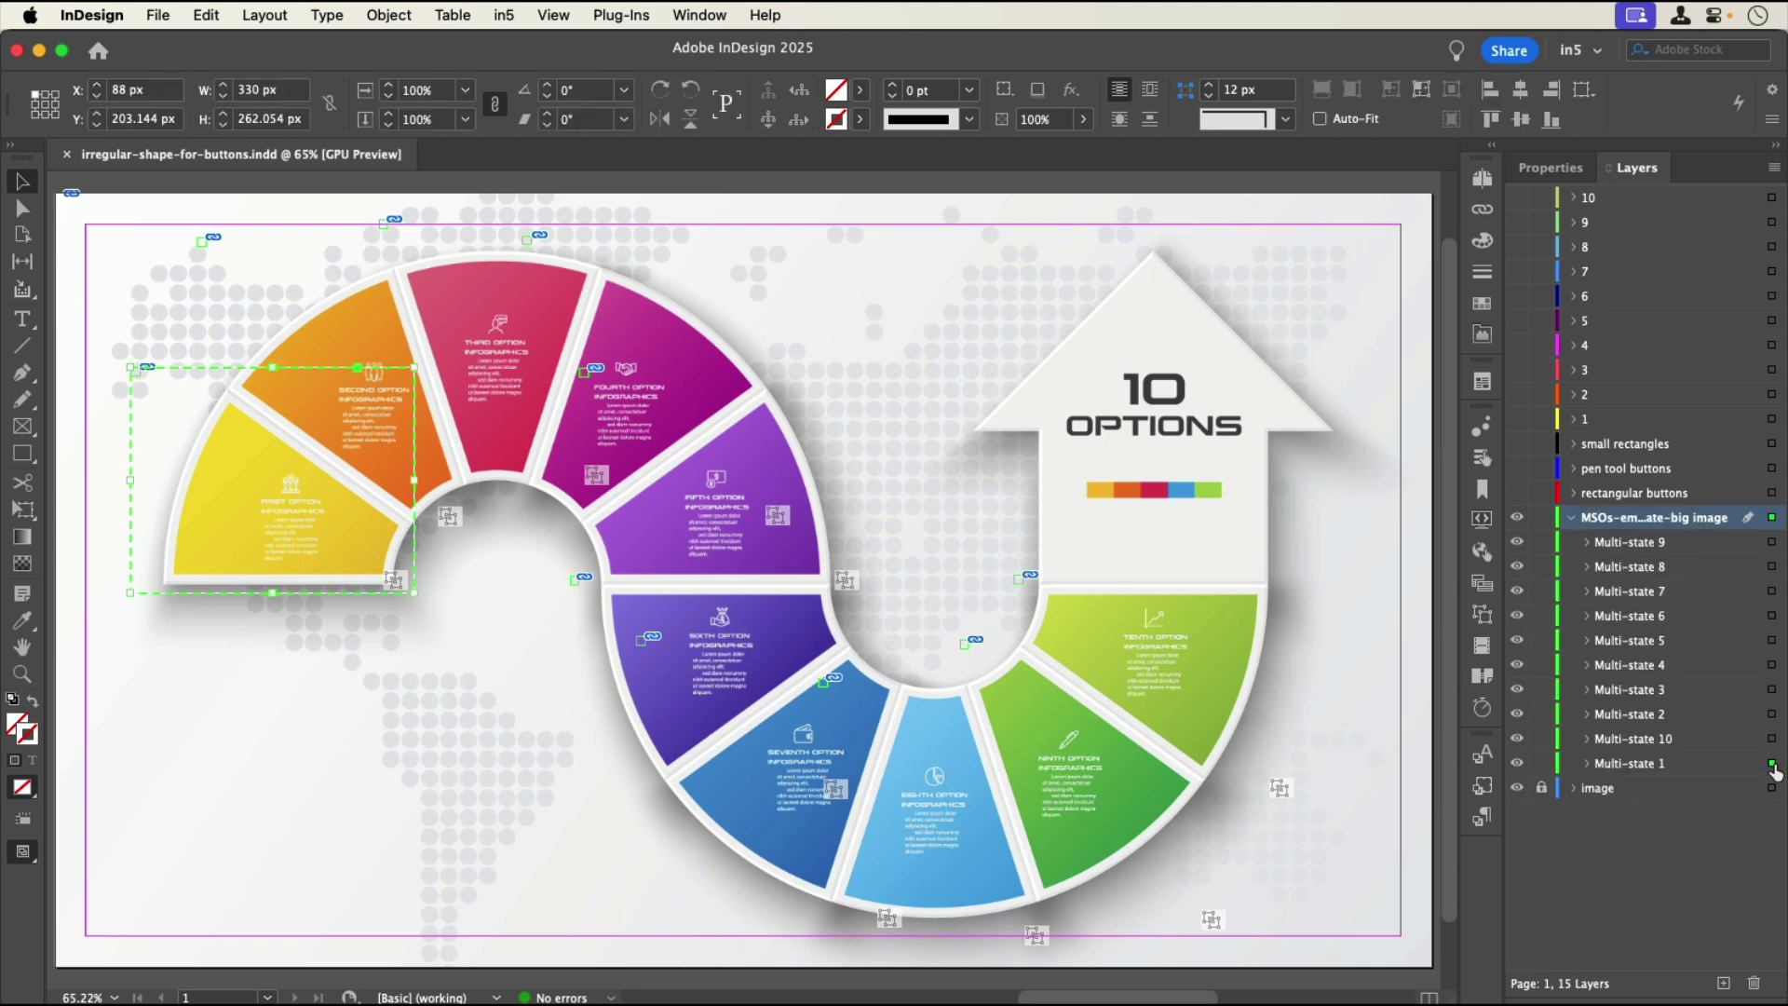
pyautogui.click(1483, 615)
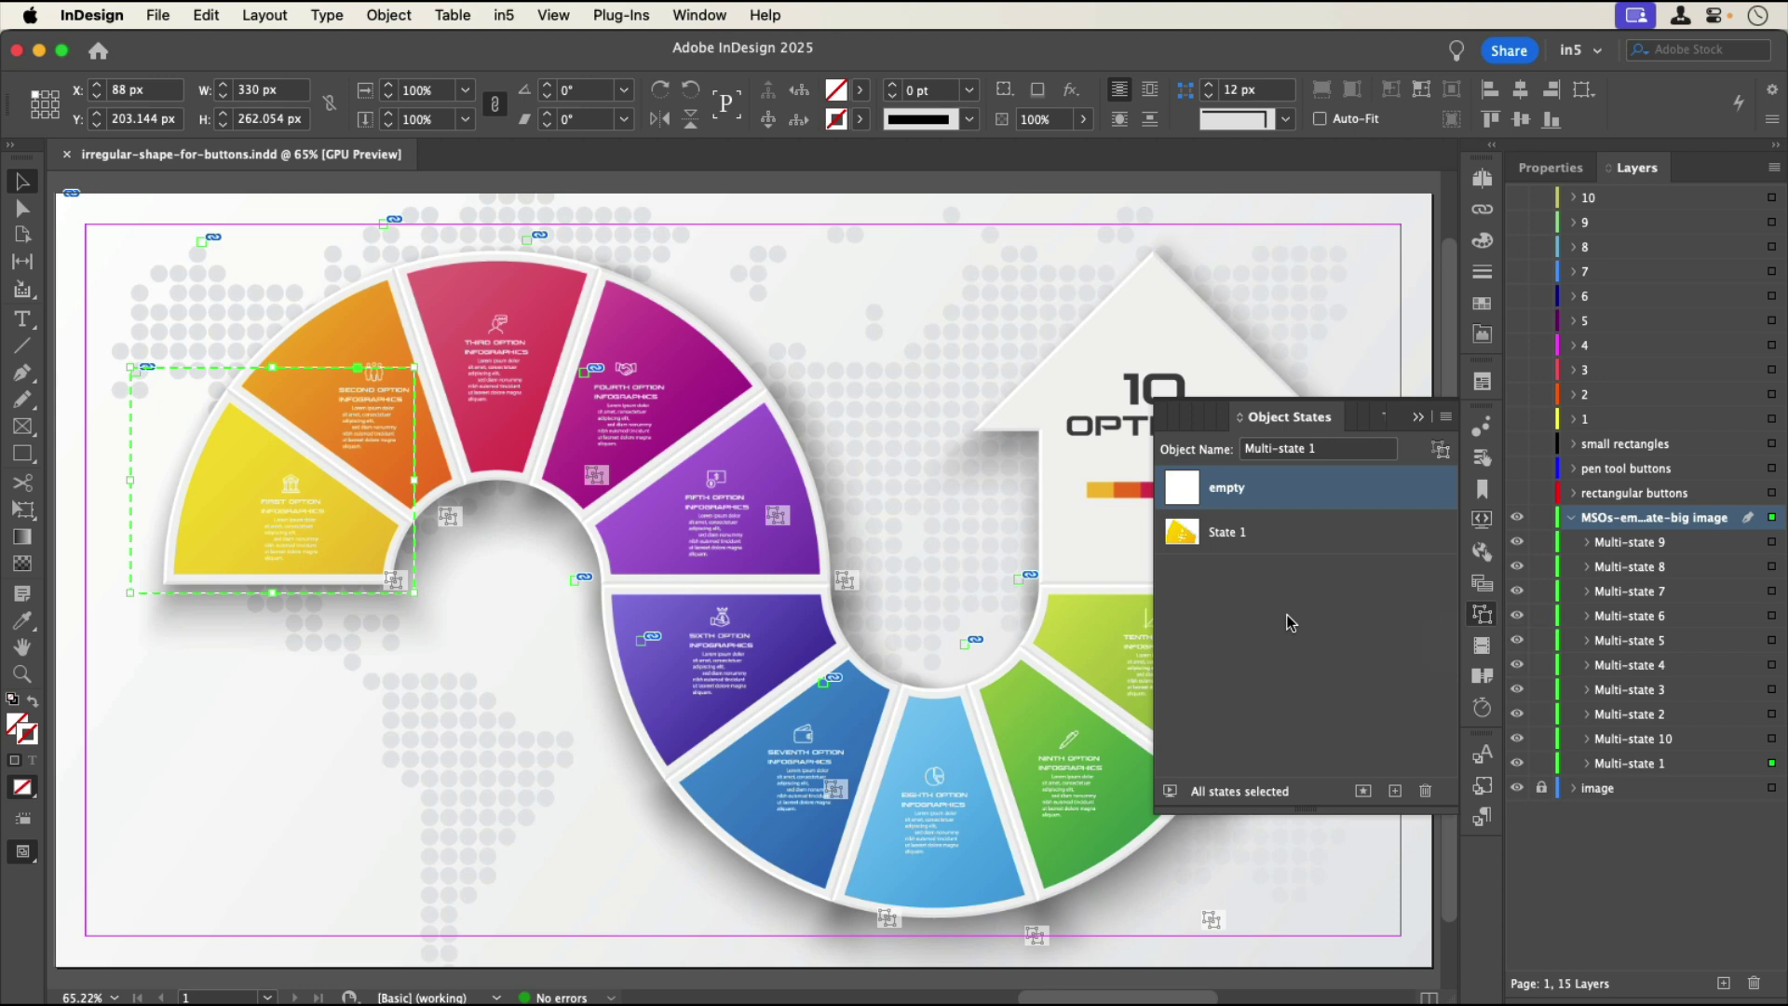
pyautogui.click(1419, 418)
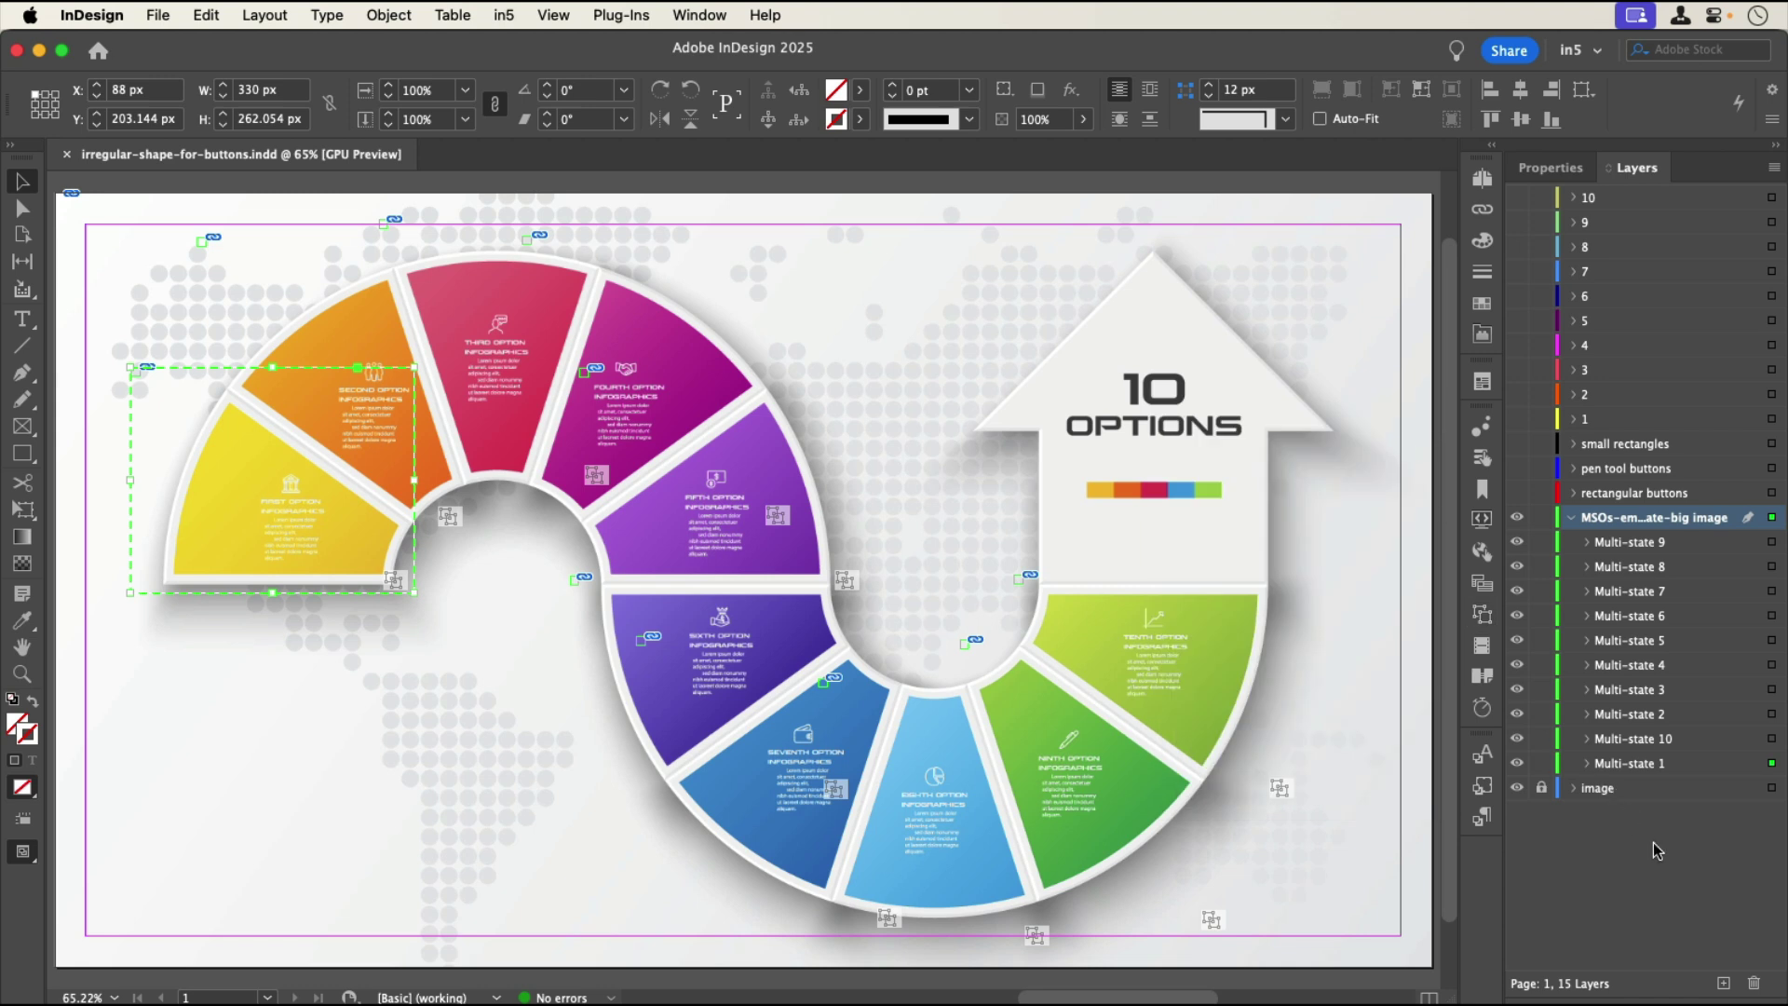
pyautogui.click(1573, 518)
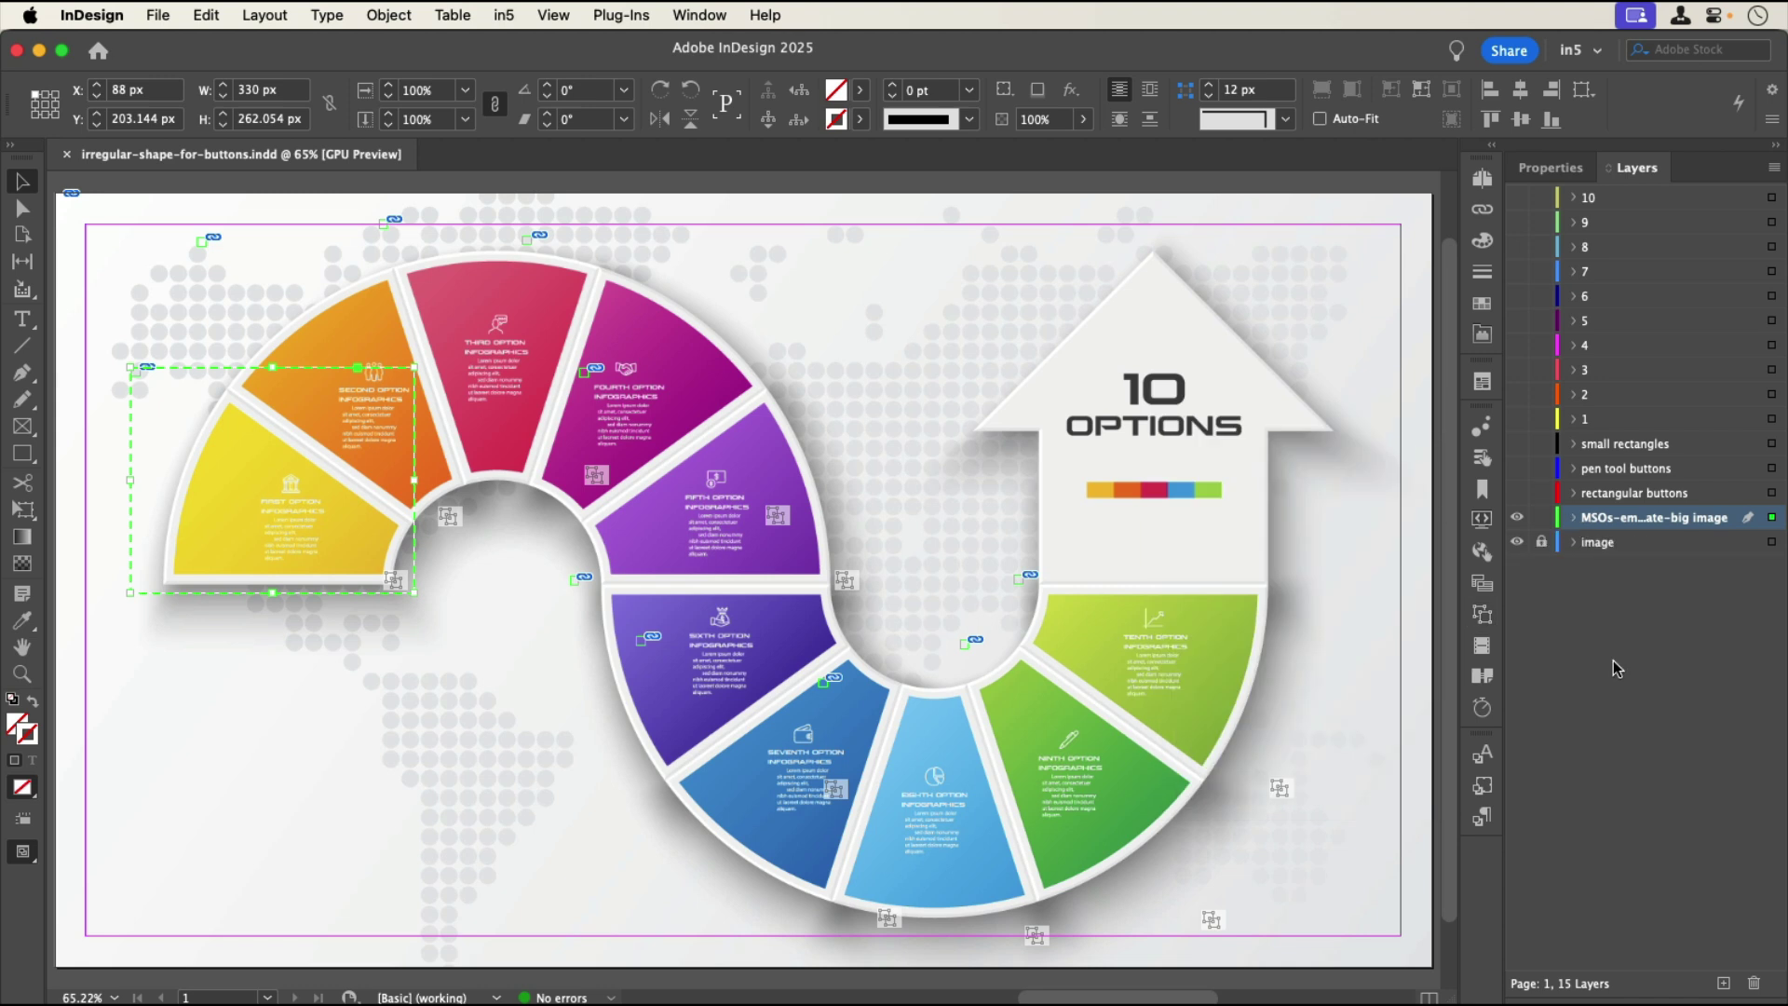
pyautogui.click(1378, 718)
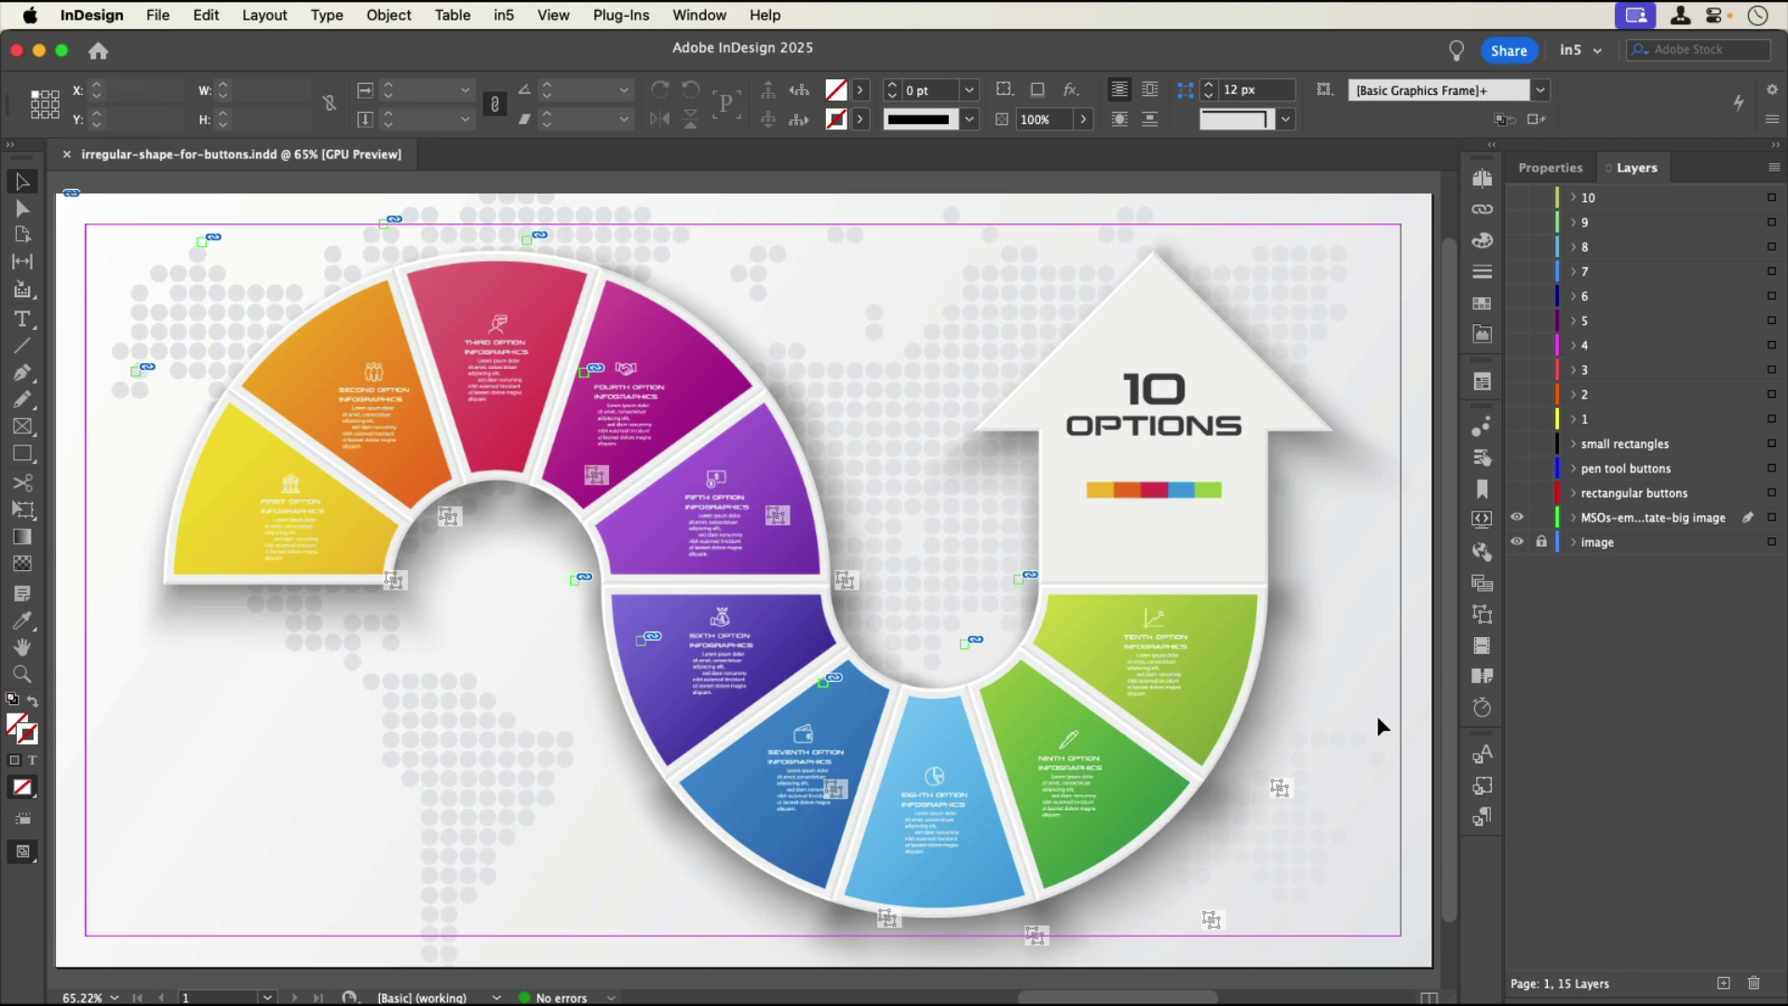
pyautogui.click(1517, 493)
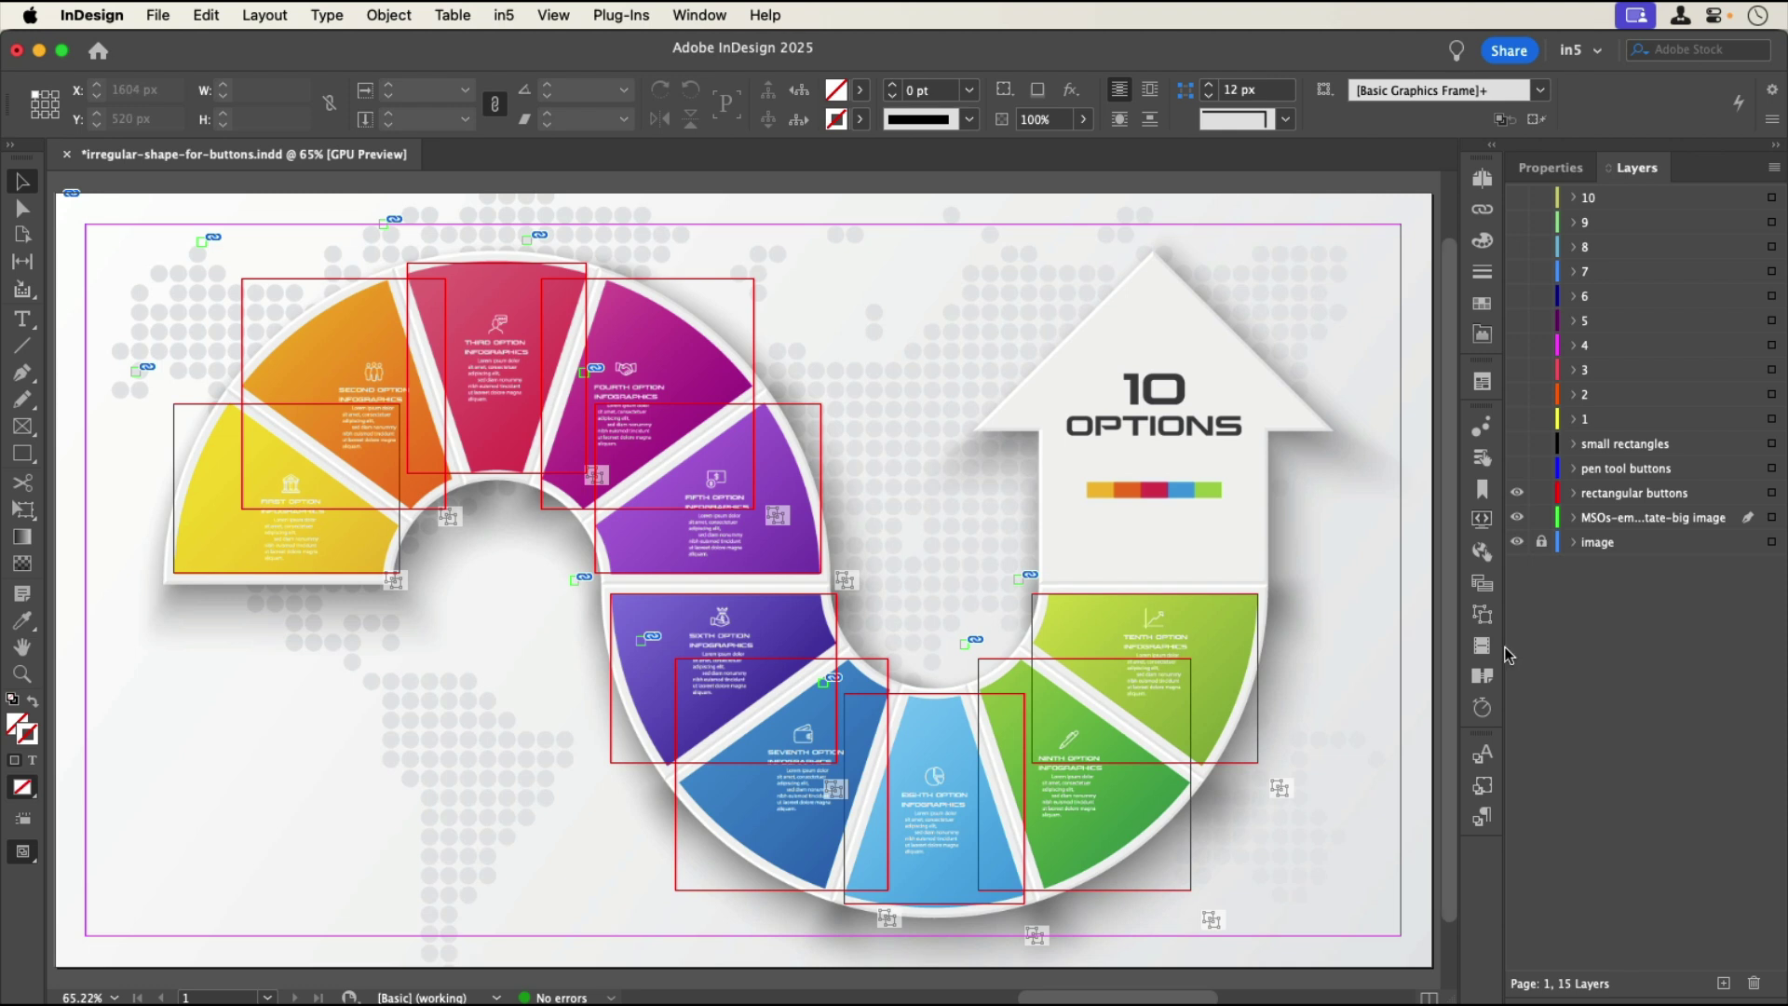
pyautogui.click(1518, 494)
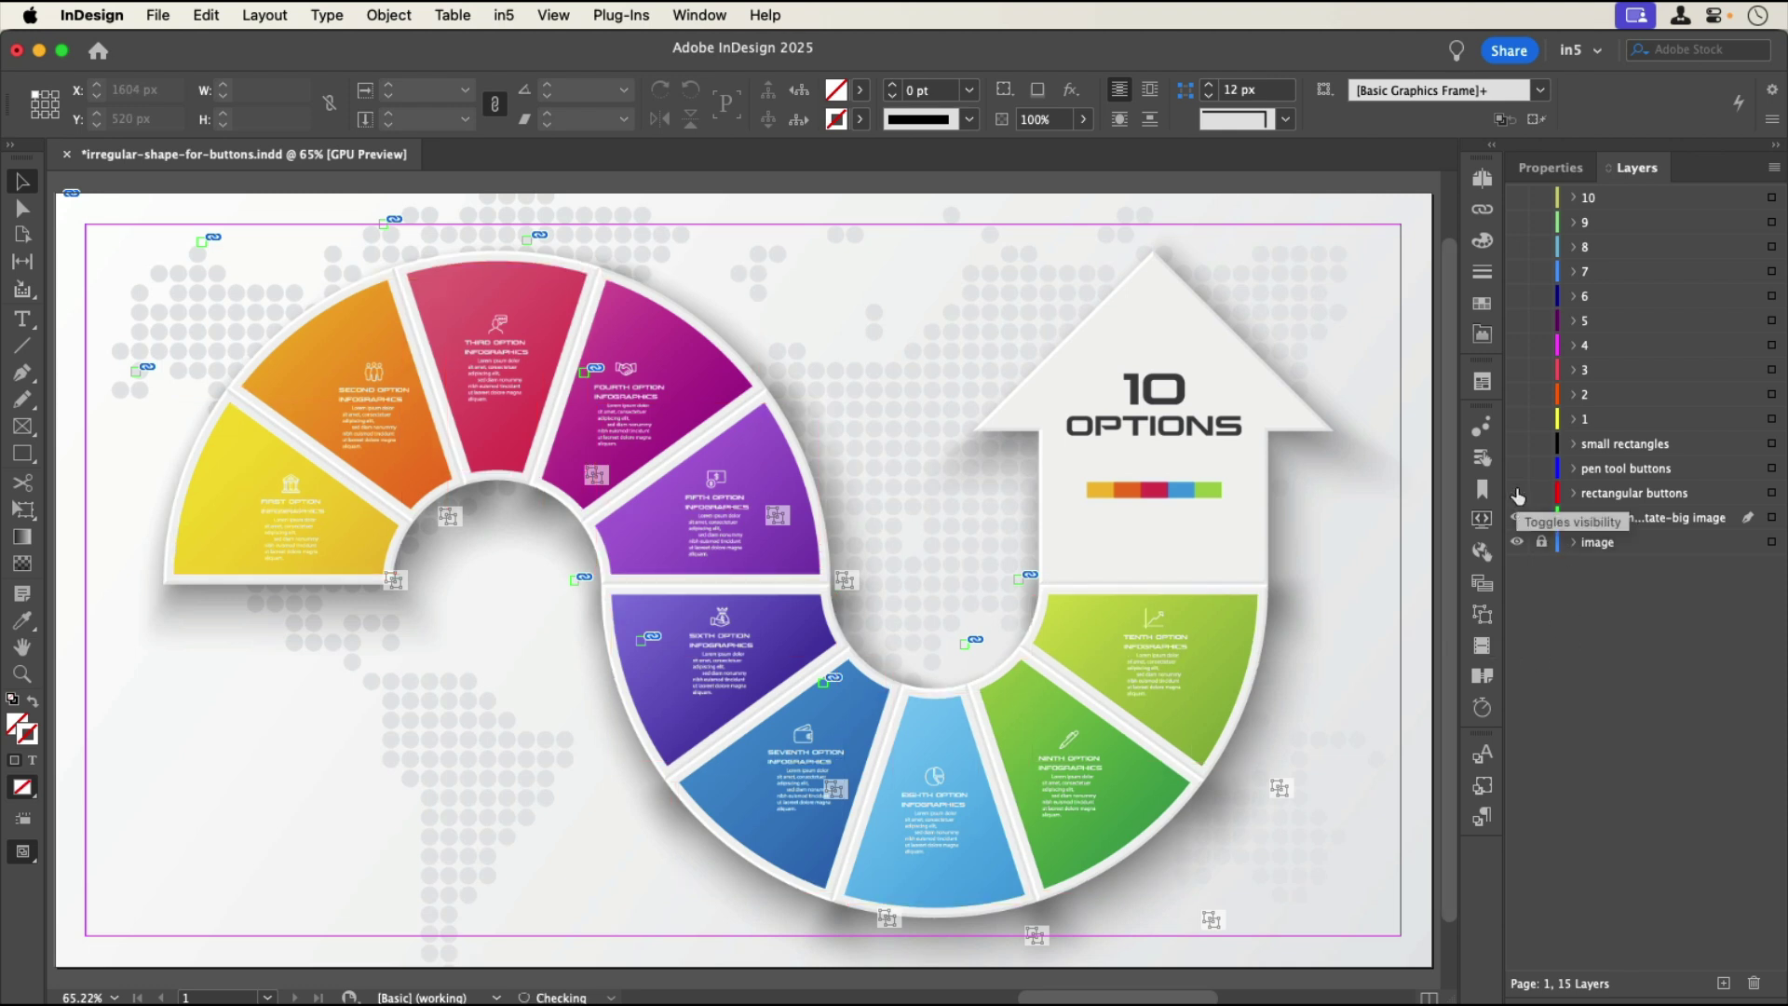
# Step: Show the pen tool buttons layer and select the whole yellow first-option path
pyautogui.click(1517, 468)
pyautogui.click(1574, 468)
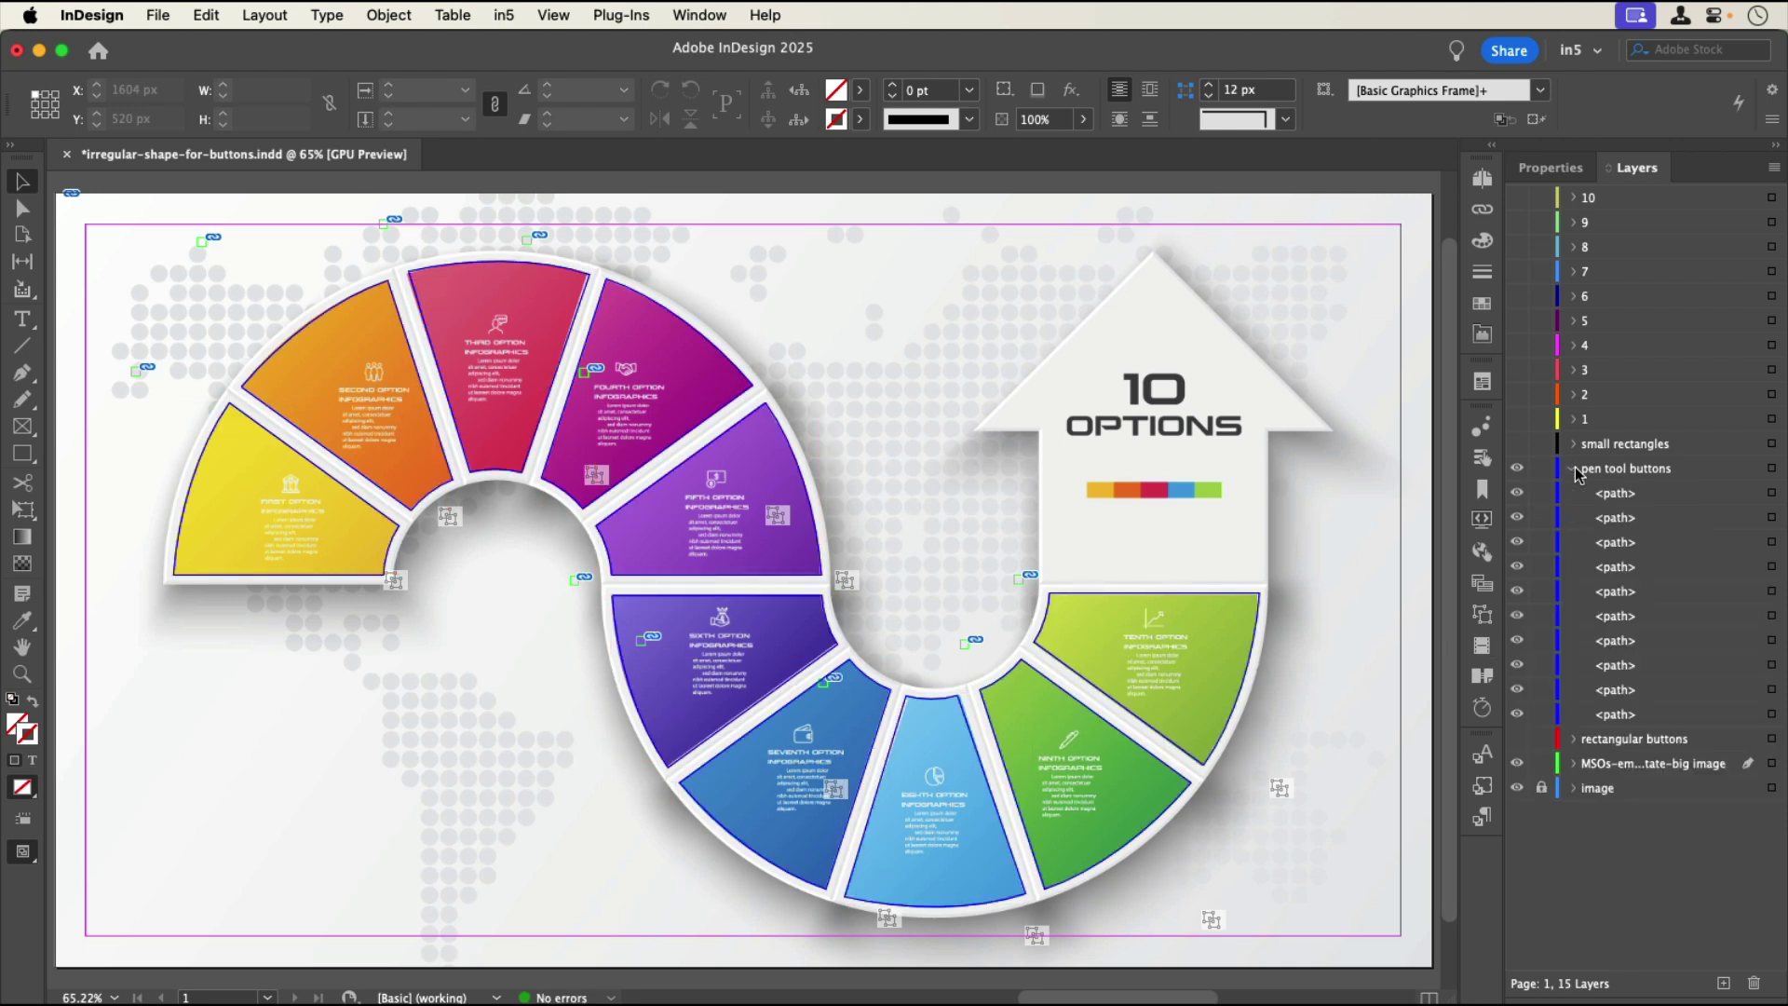
pyautogui.click(22, 208)
pyautogui.click(226, 416)
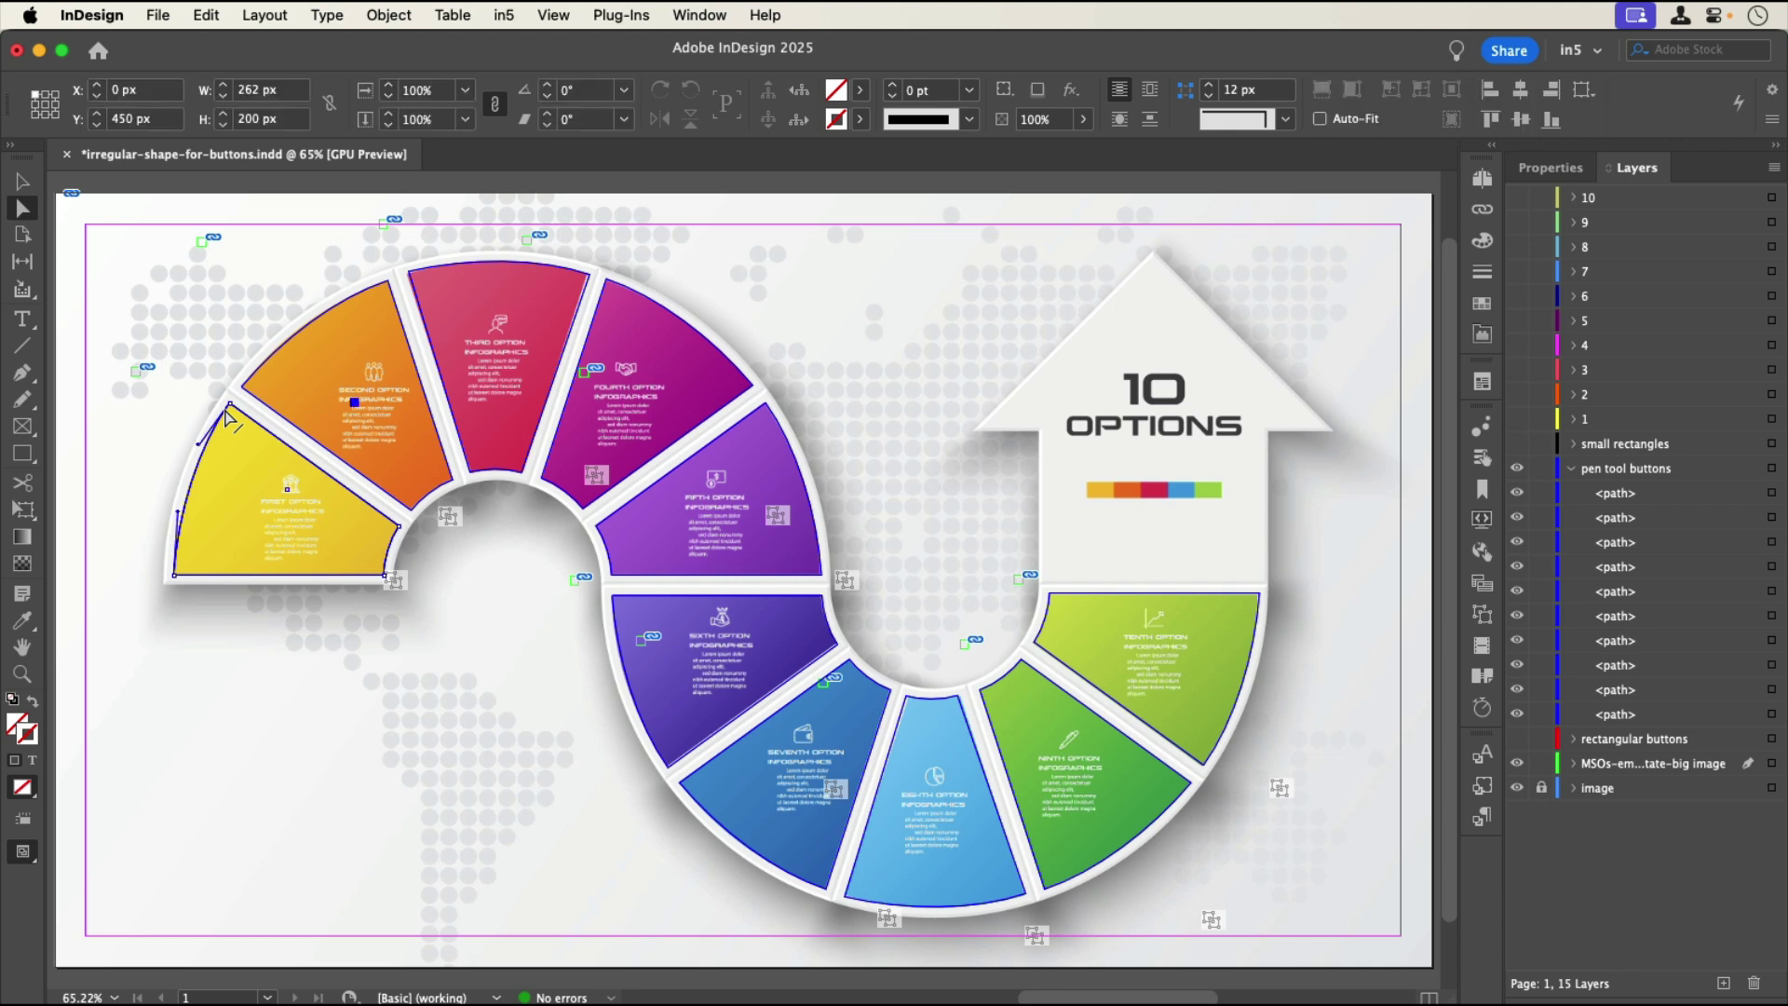
pyautogui.click(23, 181)
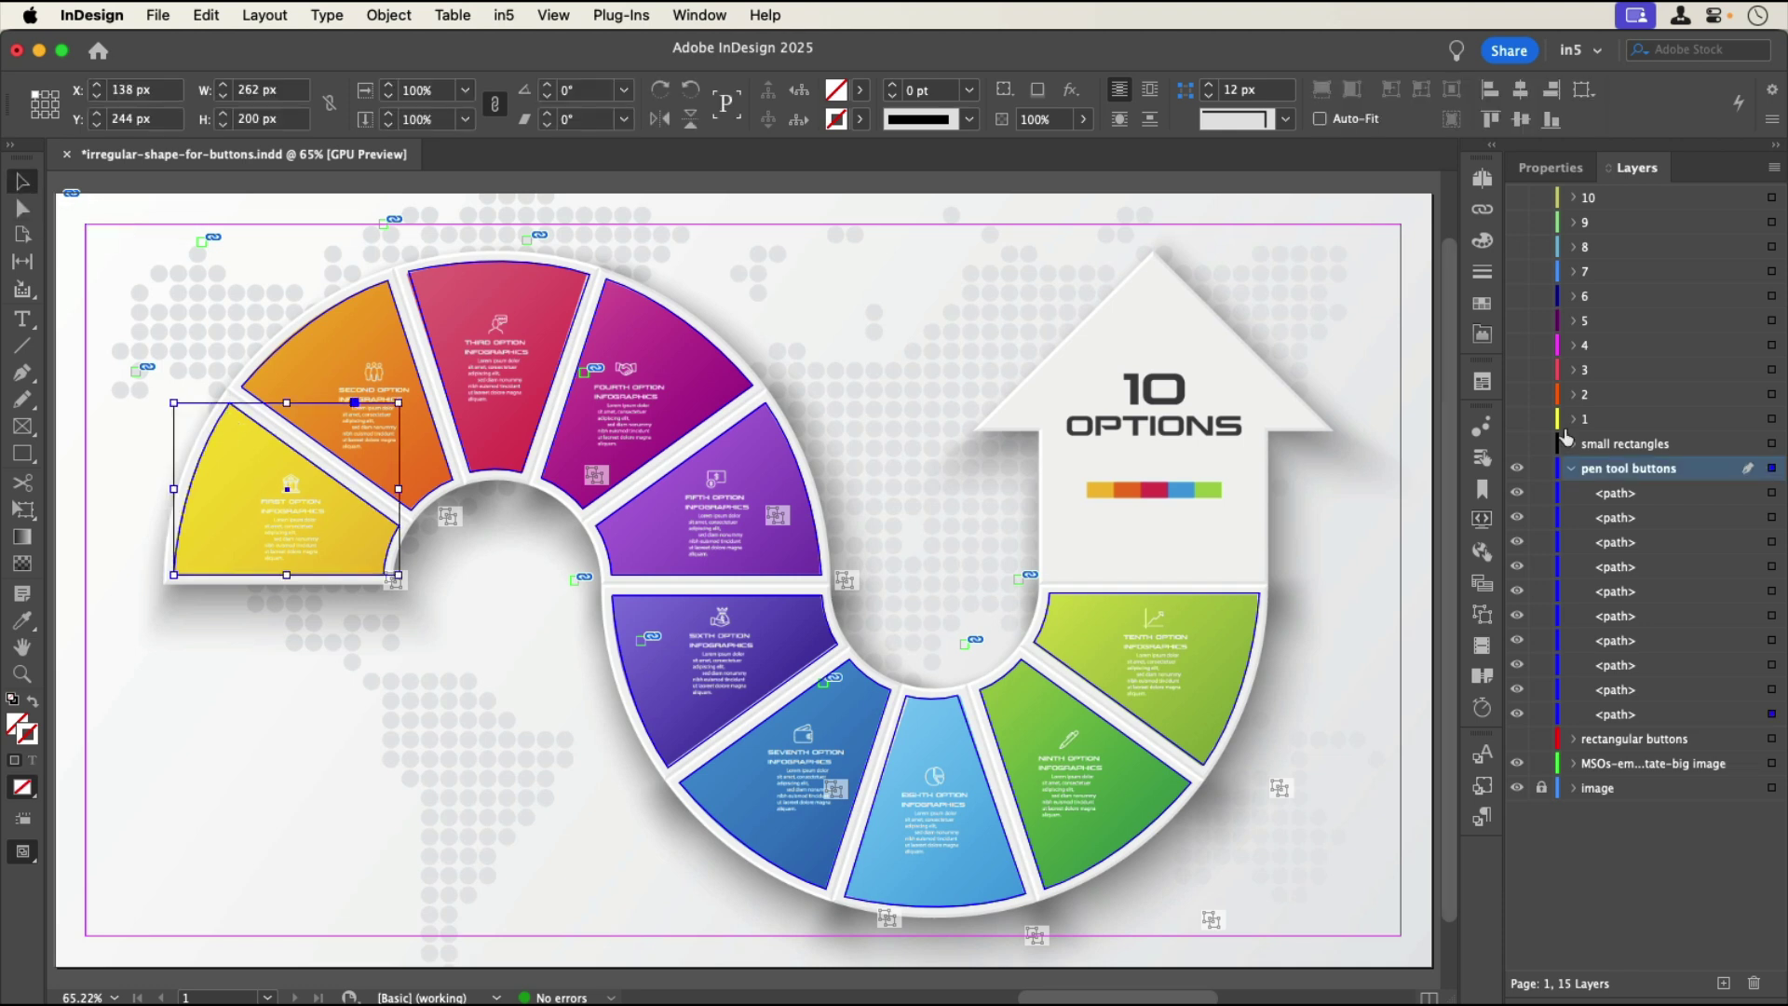
# Step: Make the yellow path Button 262 triggered On Roll Over, then hide the pen tool buttons layer
pyautogui.click(1483, 457)
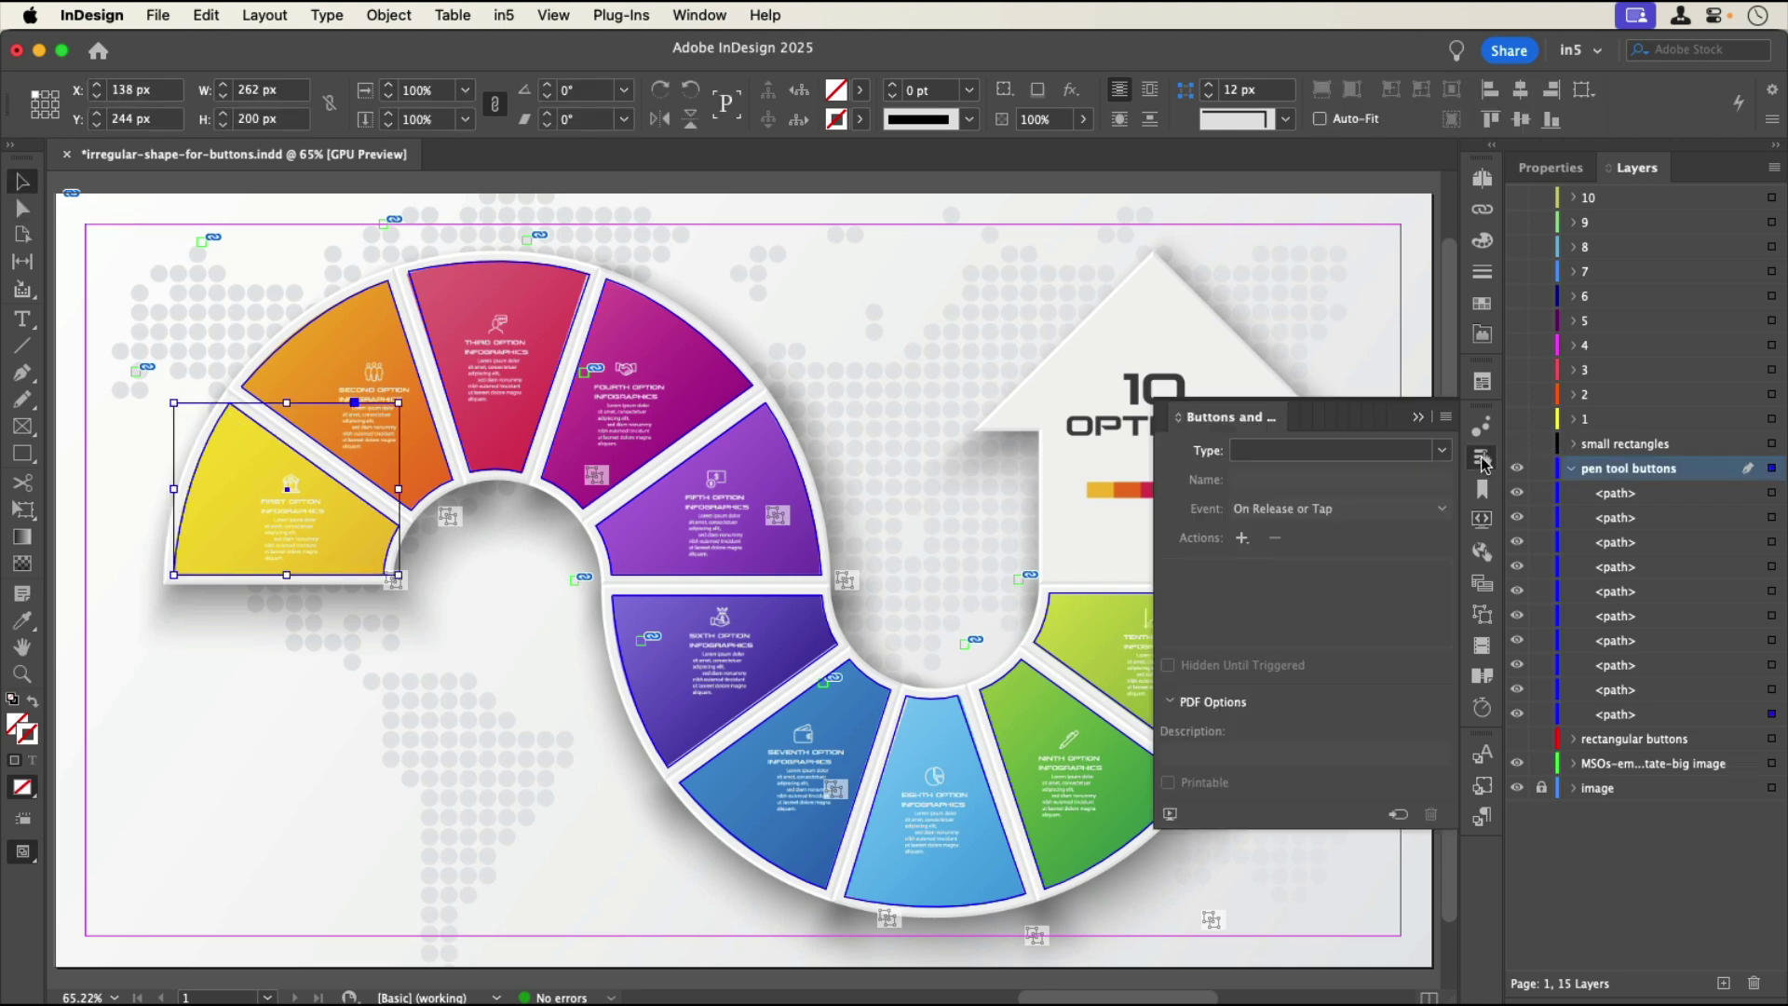
pyautogui.click(1394, 450)
pyautogui.click(1369, 476)
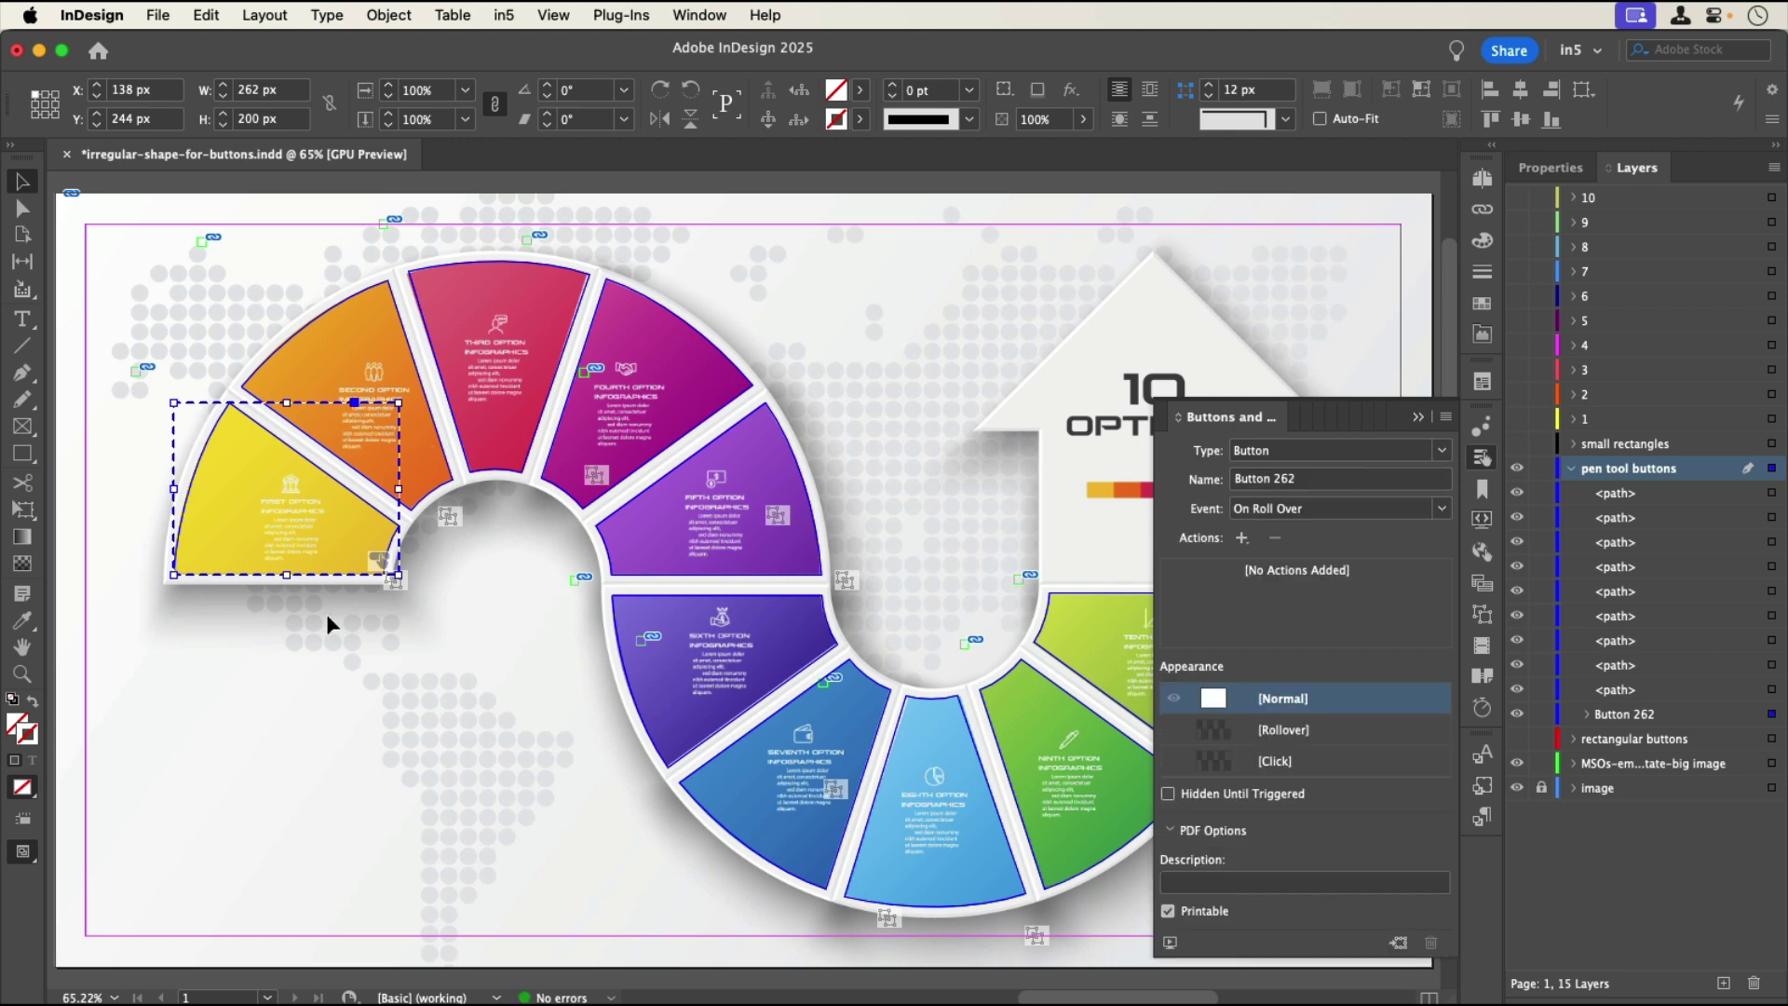
pyautogui.click(1418, 419)
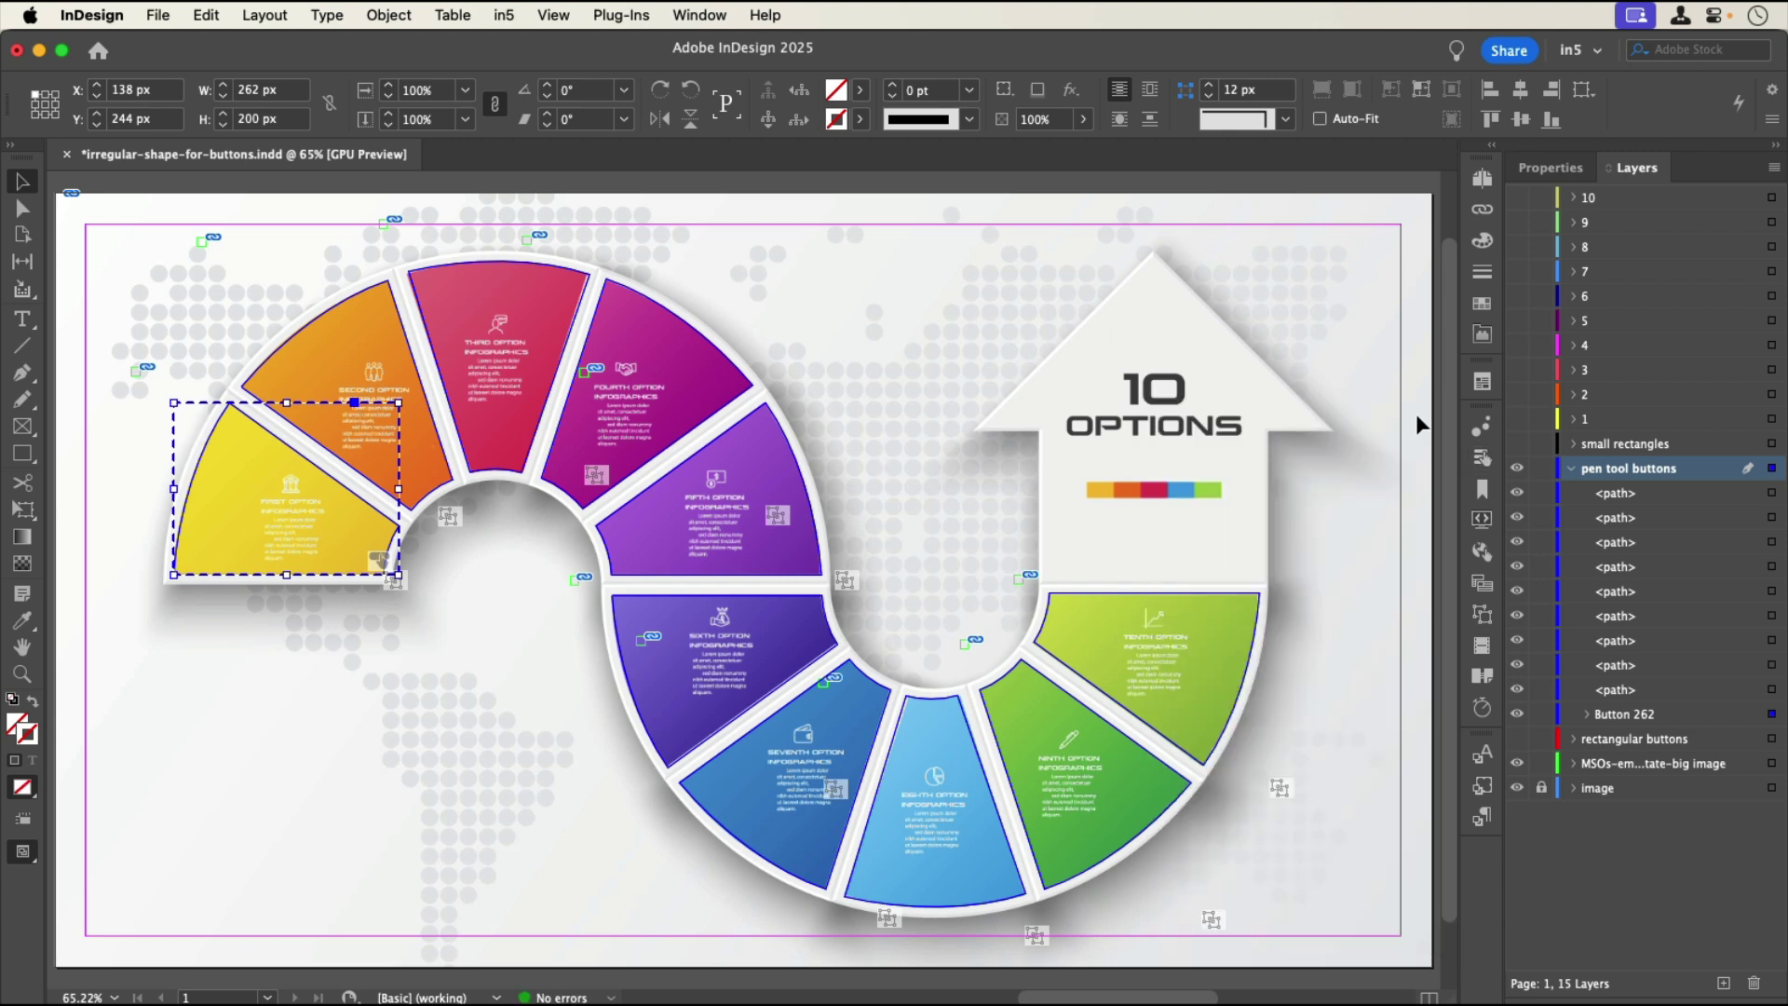
pyautogui.click(1572, 474)
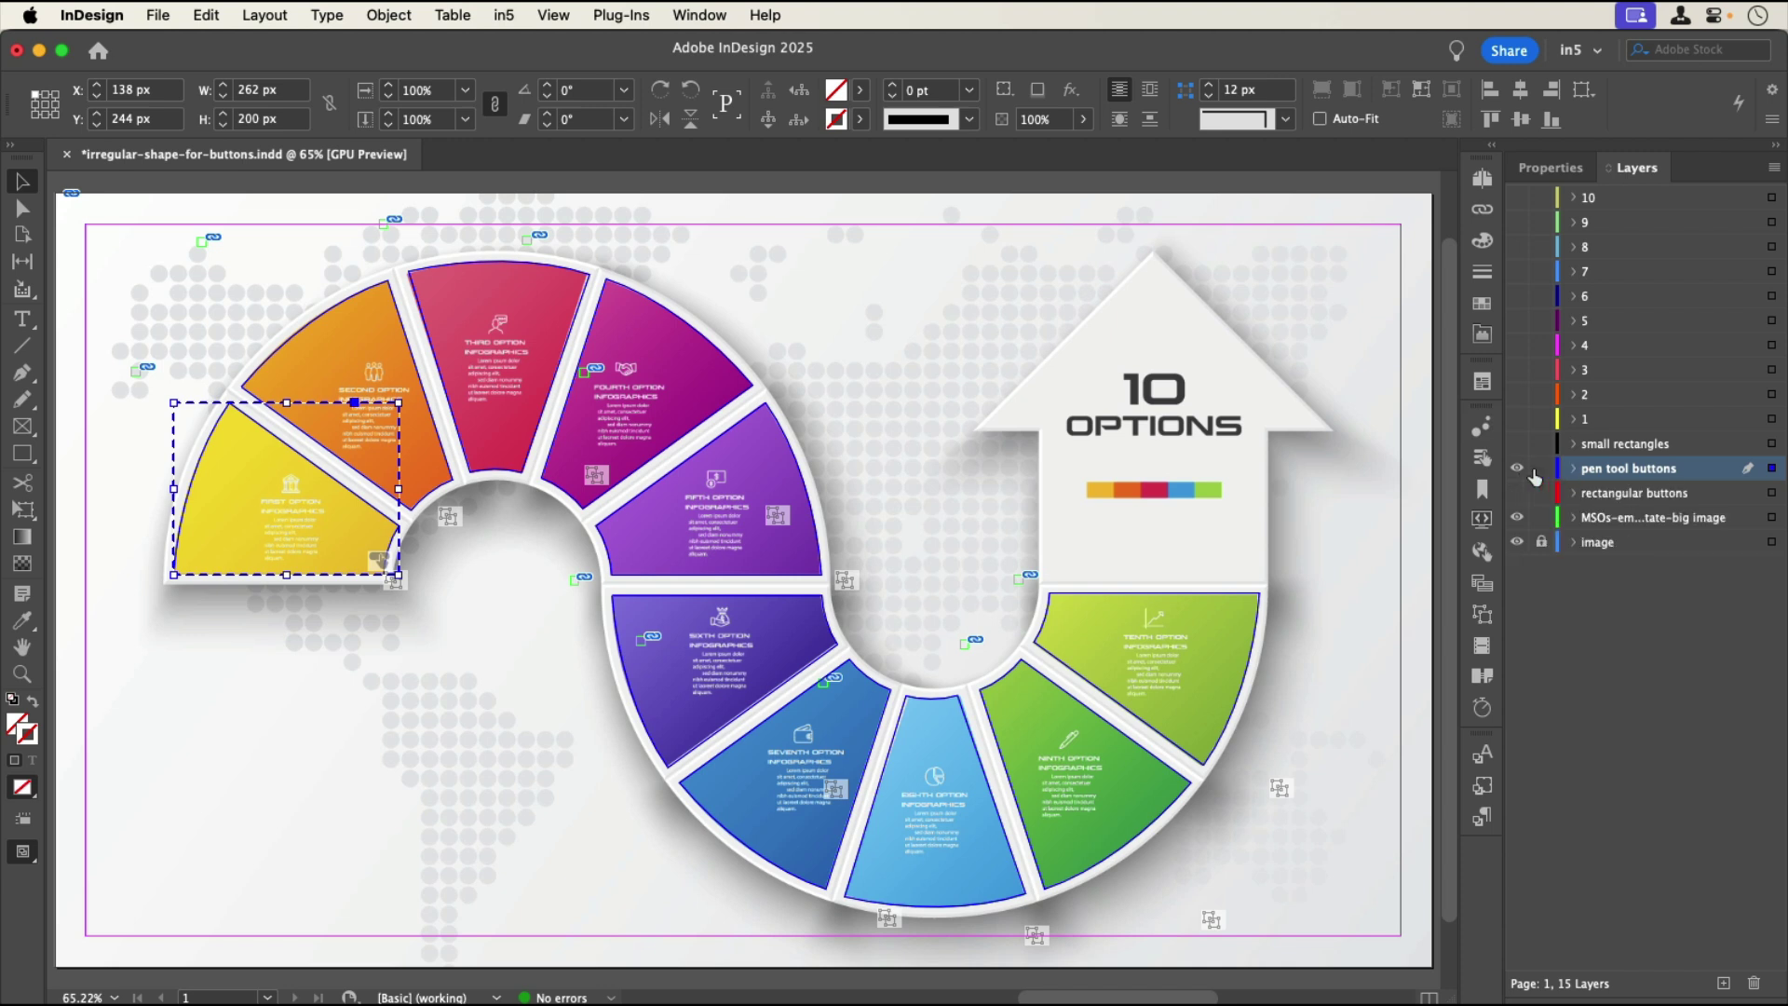
pyautogui.click(1518, 474)
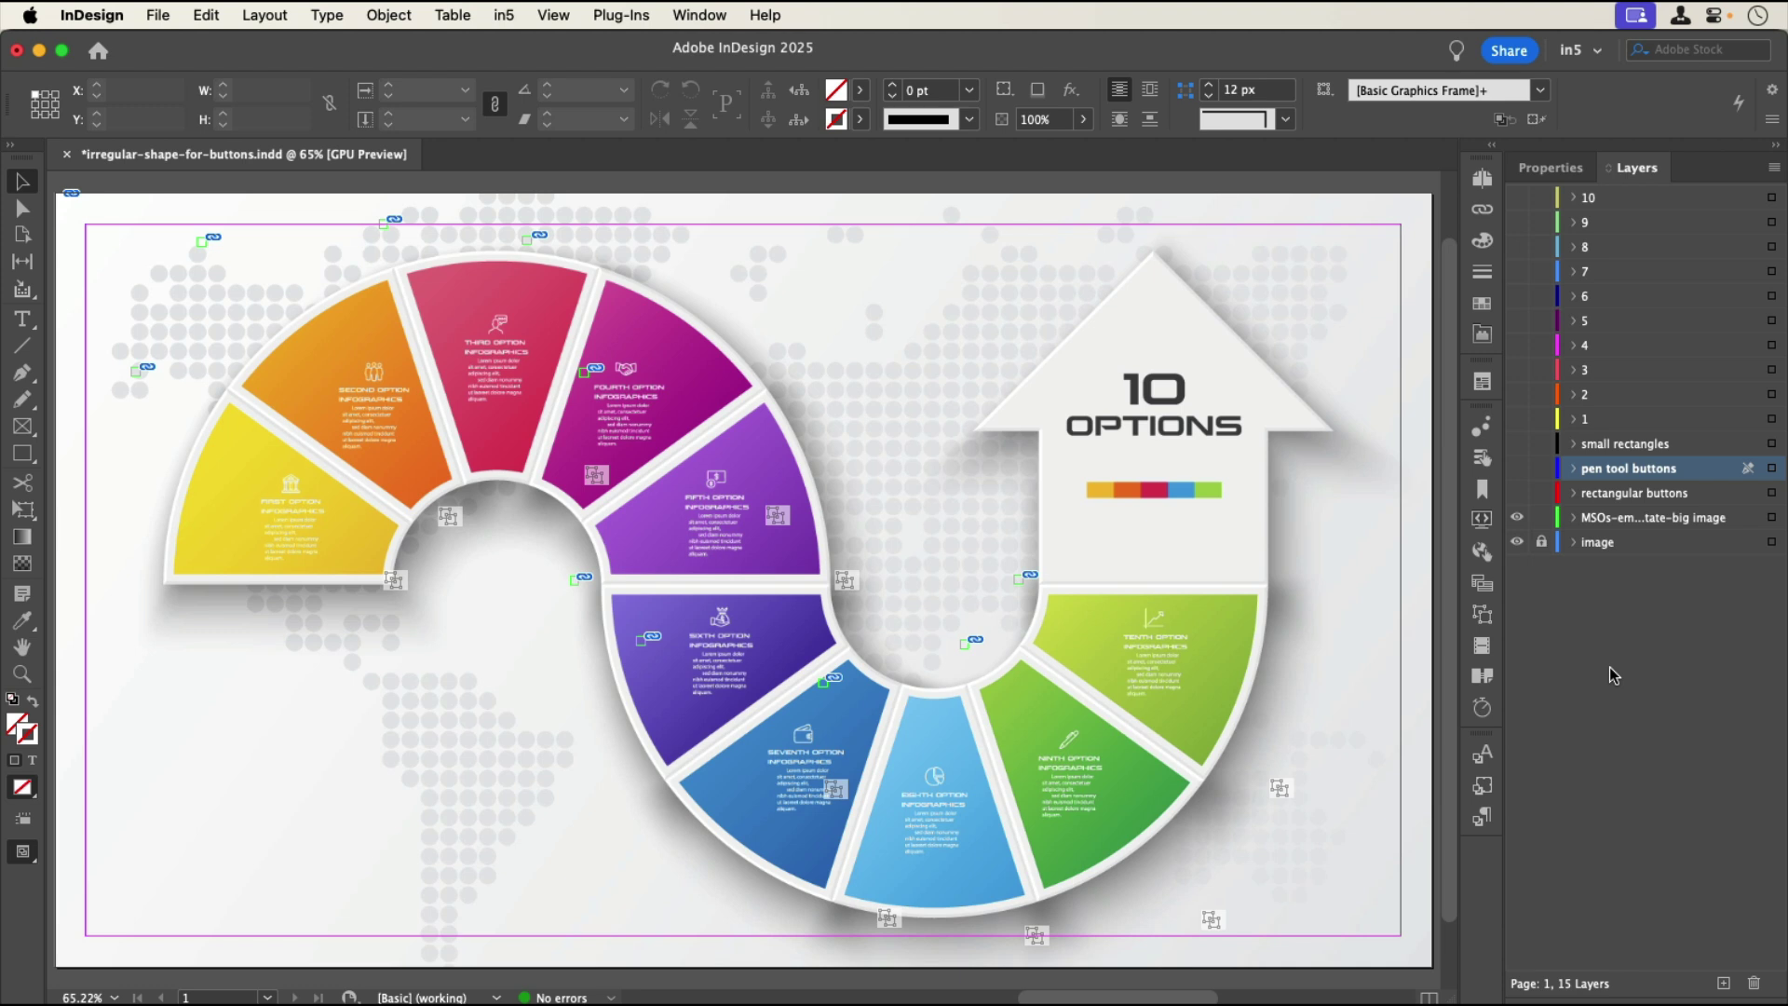
# Step: On the small rectangles layer, draw a thin 244 x 32 px rectangle on the yellow segment
pyautogui.click(1518, 444)
pyautogui.click(1583, 445)
pyautogui.press('m')
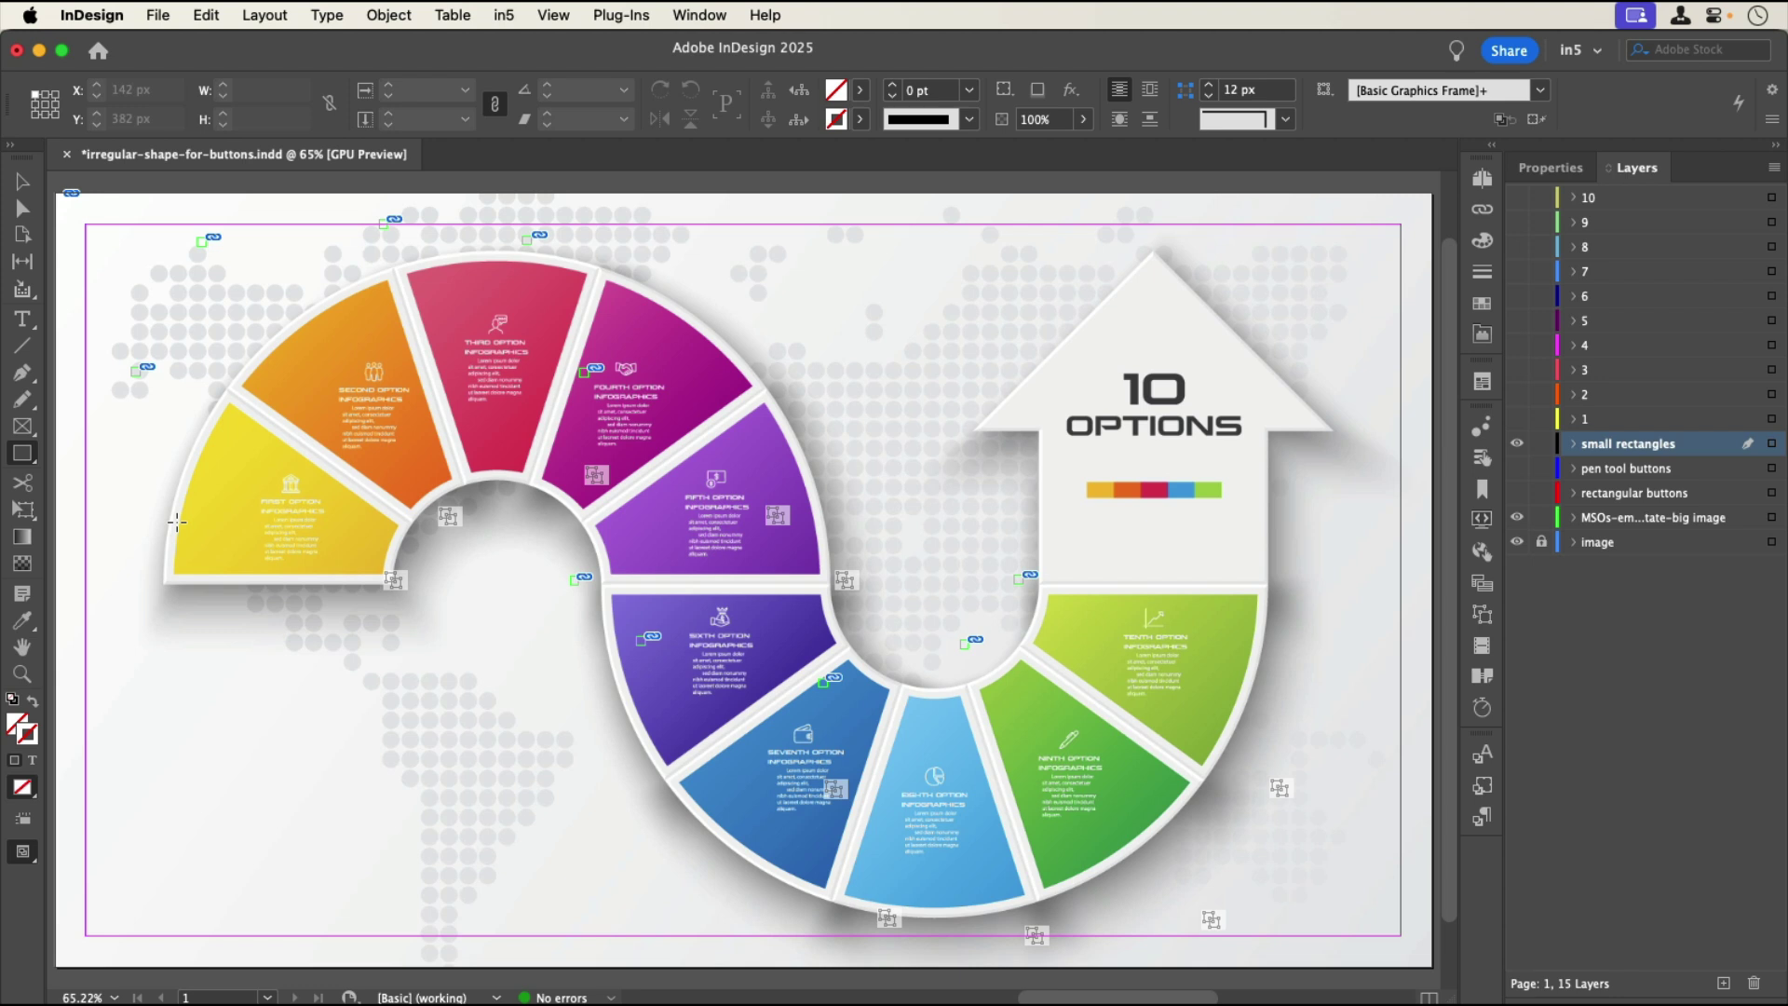
pyautogui.moveTo(176, 547); pyautogui.dragTo(386, 576)
pyautogui.press('v')
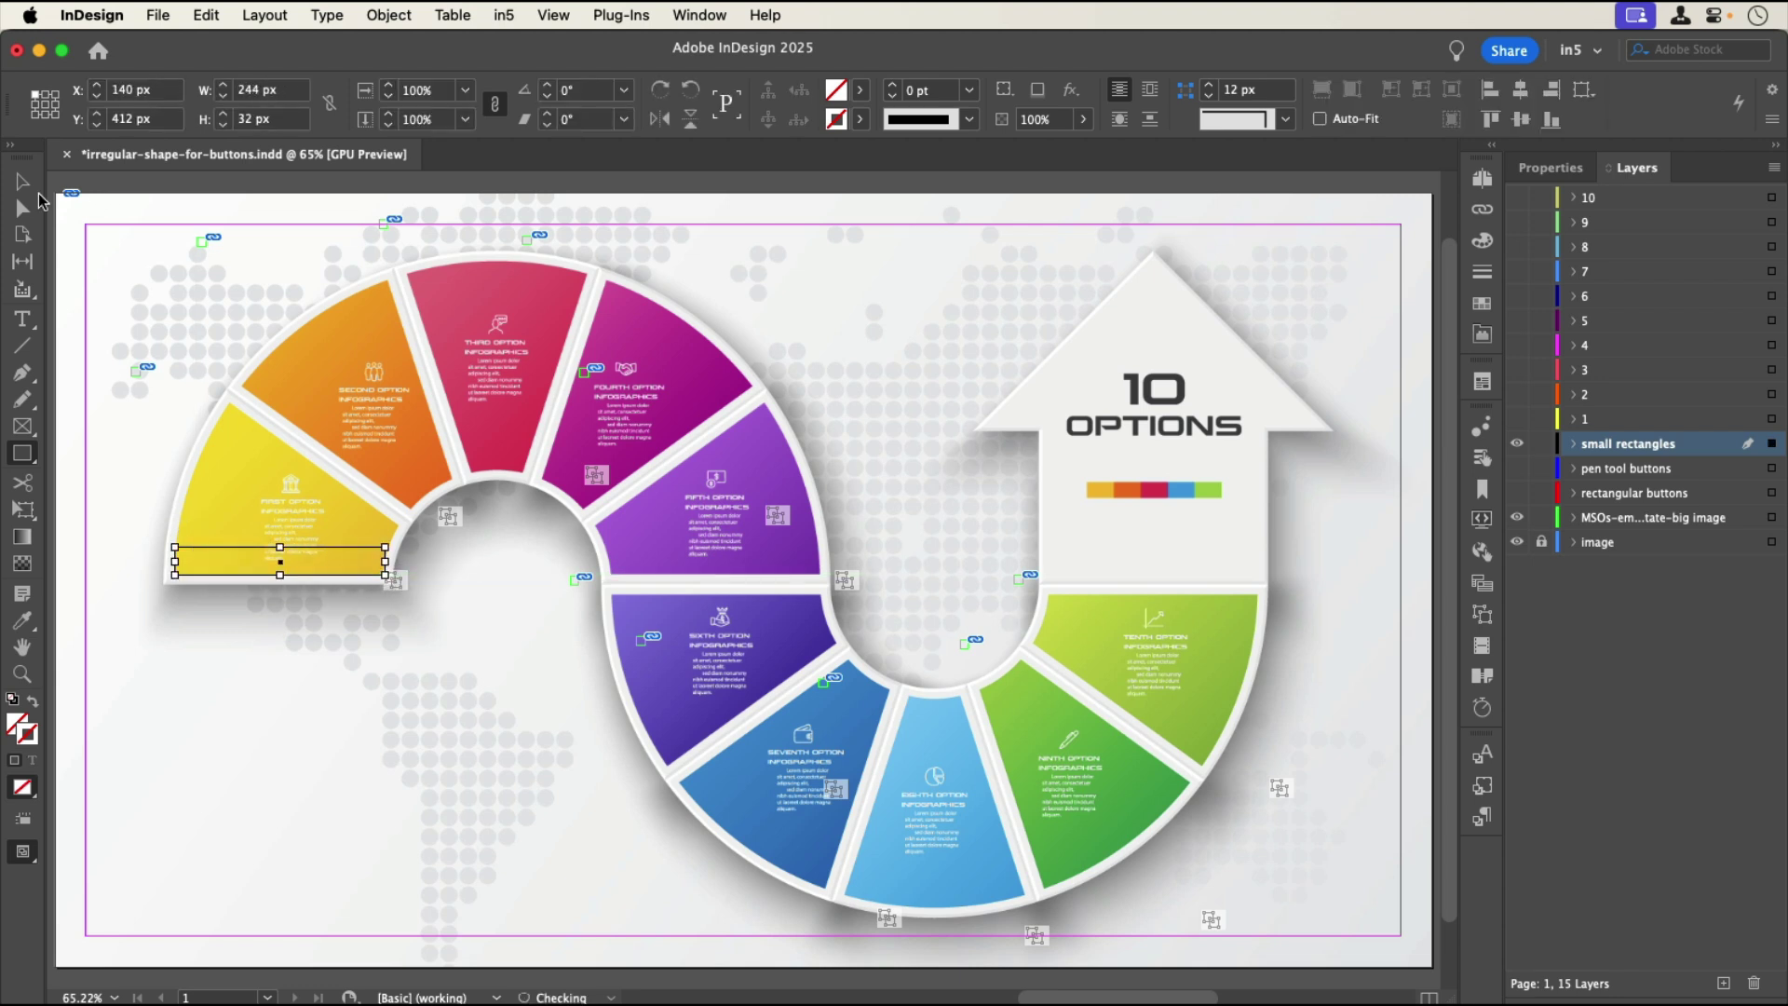
pyautogui.moveTo(278, 547); pyautogui.dragTo(279, 549)
# Step: Make the rectangle Button 263: Go To State 1 of Multi-state 1 on roll over, back on roll off; duplicate it above as Button 264
pyautogui.click(1484, 460)
pyautogui.click(1440, 450)
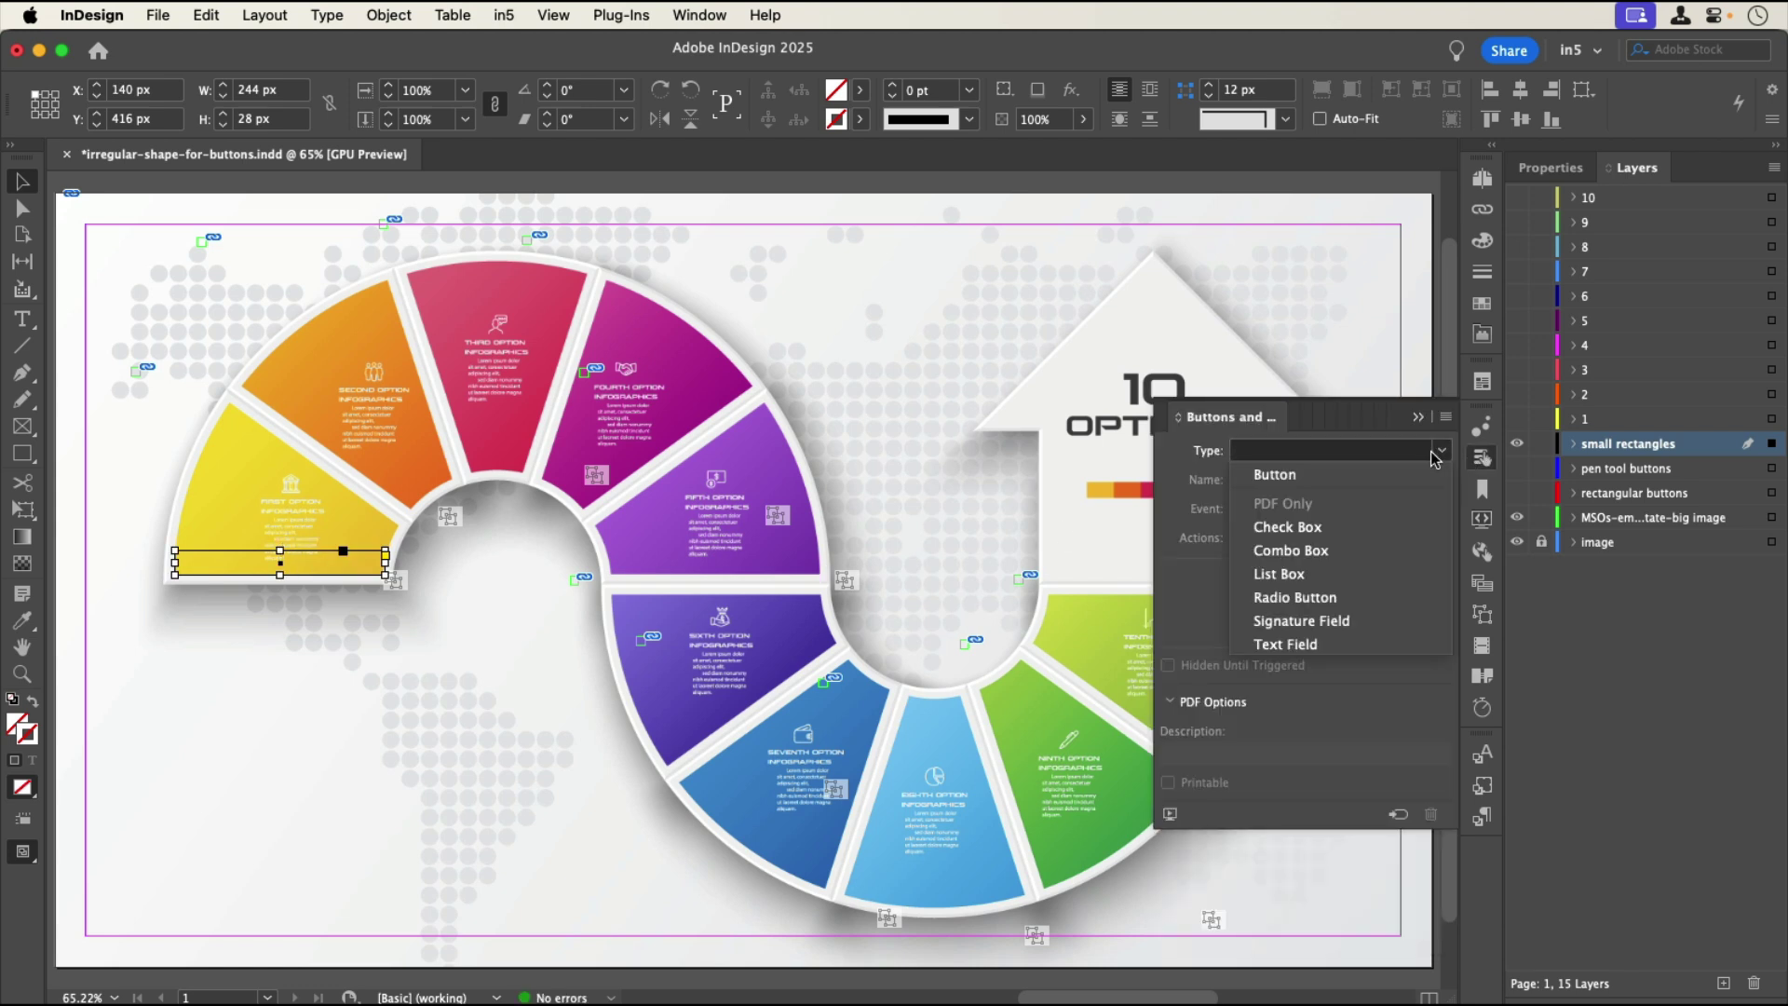
pyautogui.click(1253, 475)
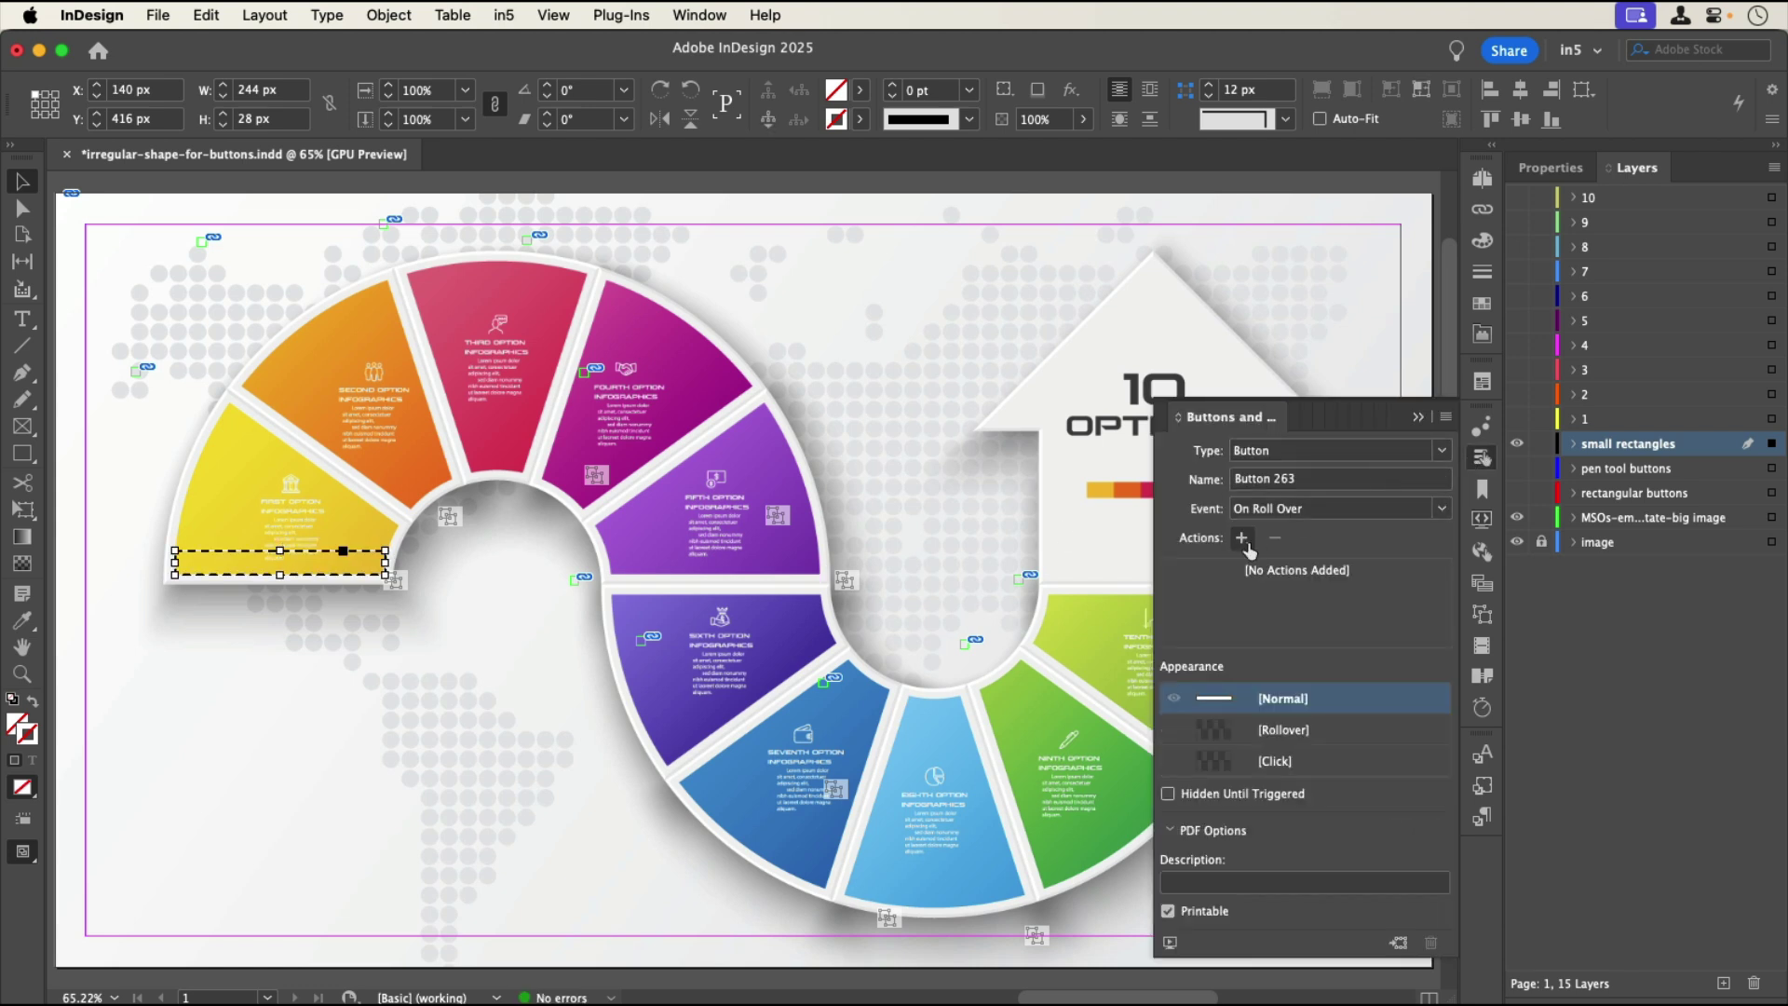
pyautogui.click(1242, 537)
pyautogui.click(1346, 689)
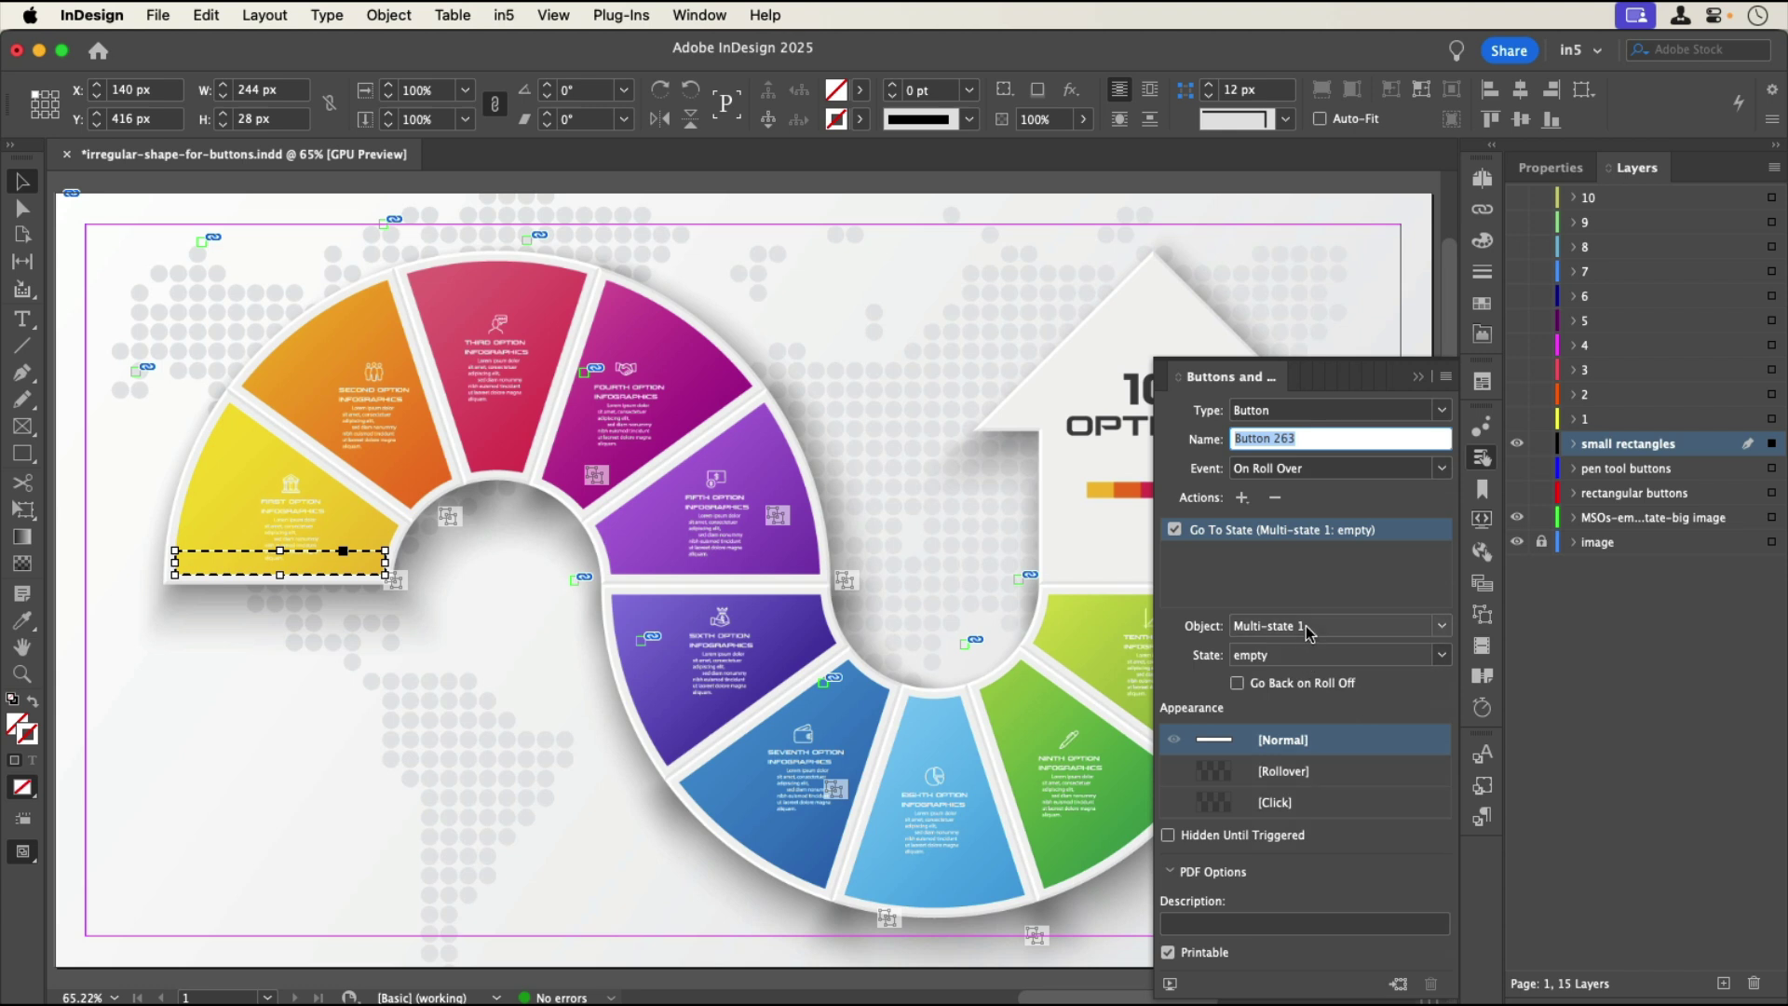
pyautogui.click(1341, 655)
pyautogui.click(1262, 700)
pyautogui.click(1239, 684)
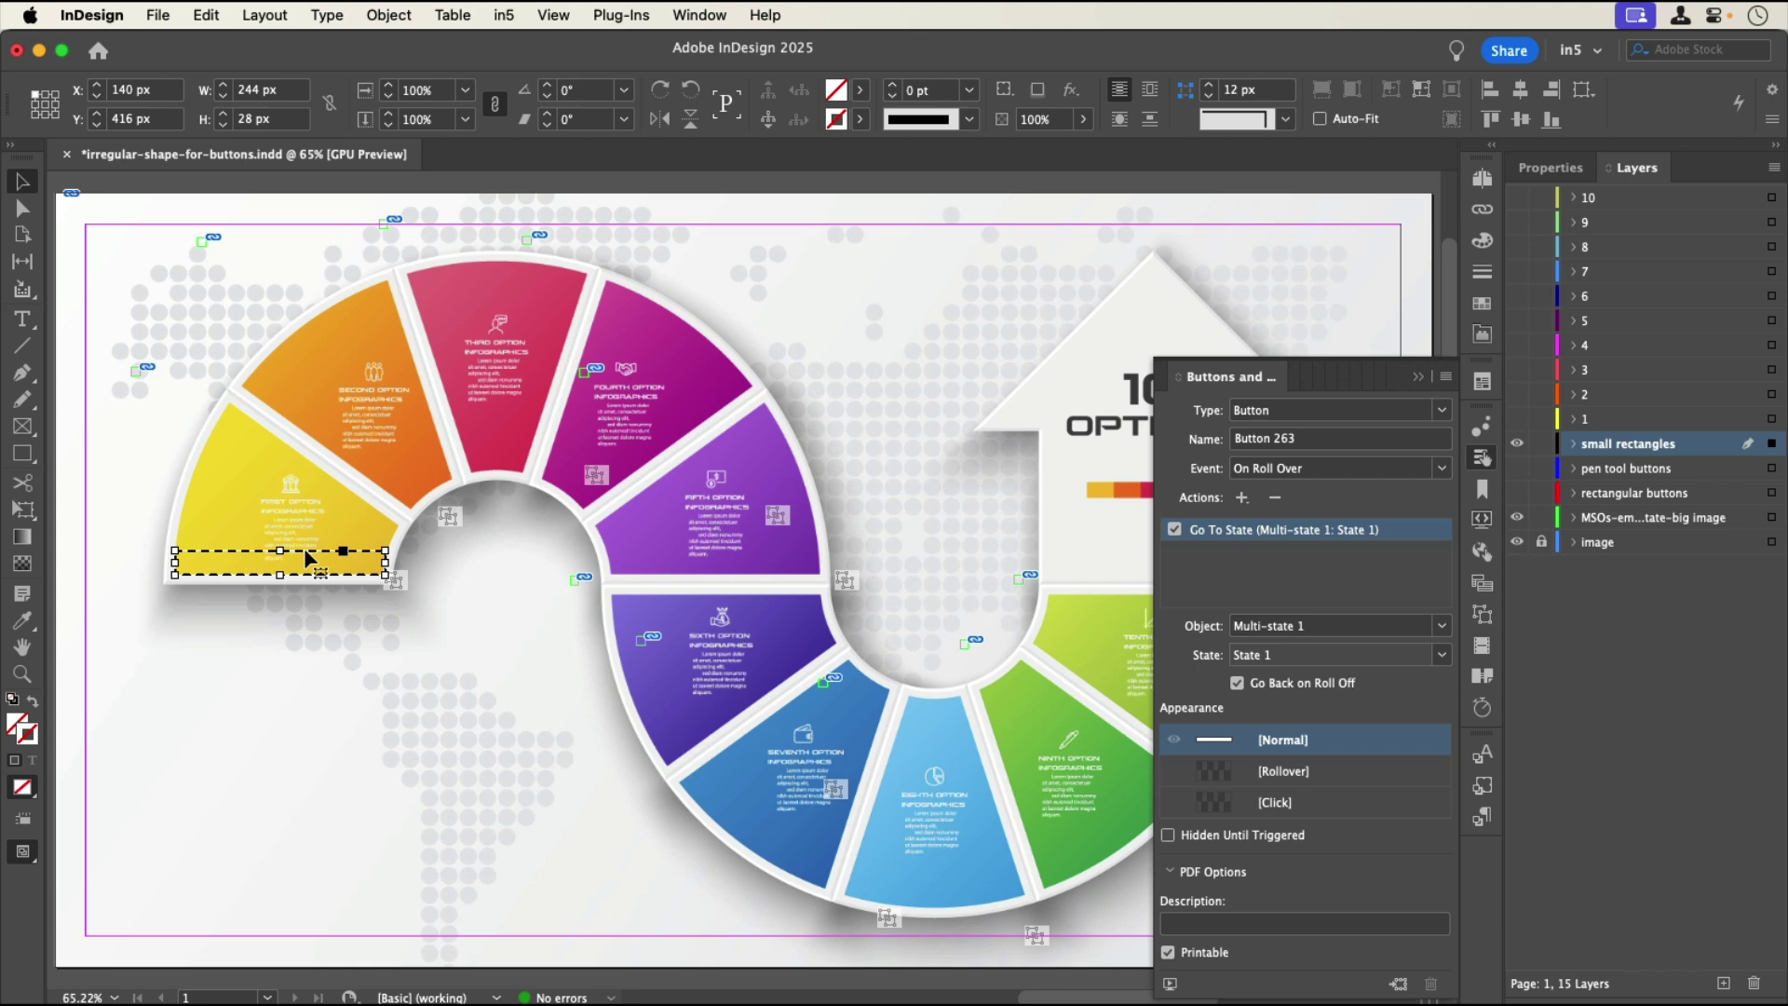
pyautogui.moveTo(310, 556); pyautogui.dragTo(310, 530)
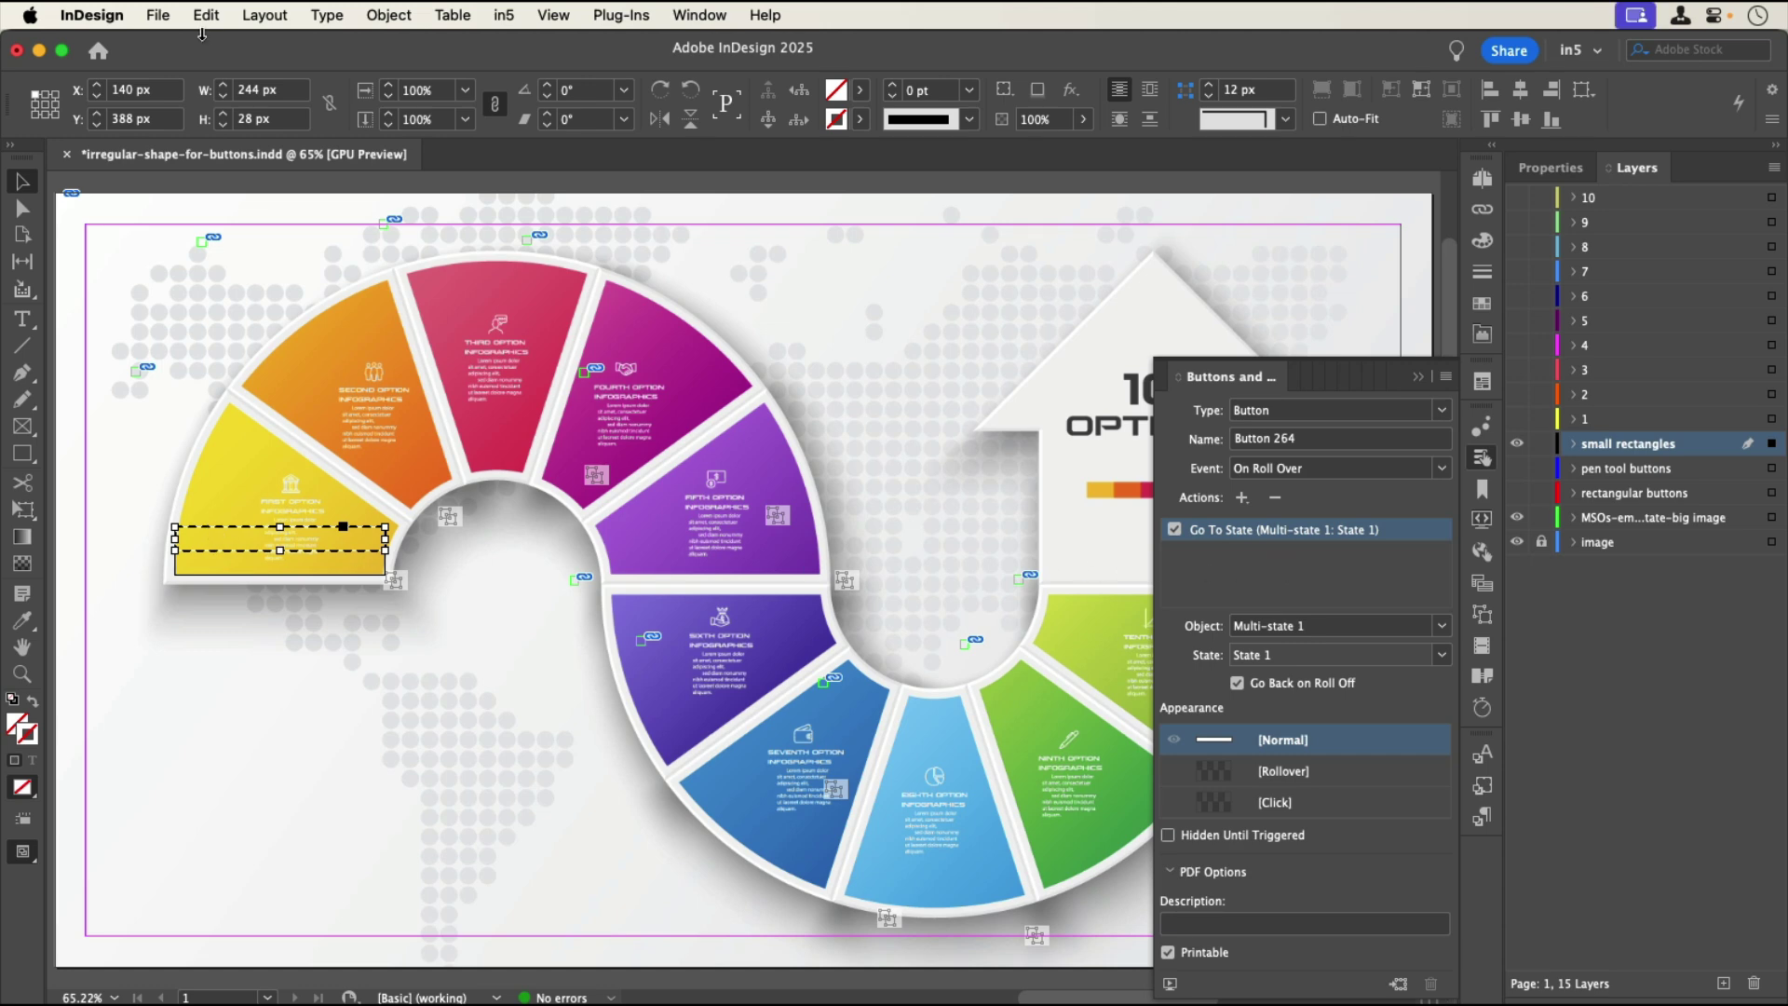
# Step: Copy and paste the button, moving the copy onto the yellow segment
pyautogui.click(206, 15)
pyautogui.click(199, 127)
pyautogui.click(199, 15)
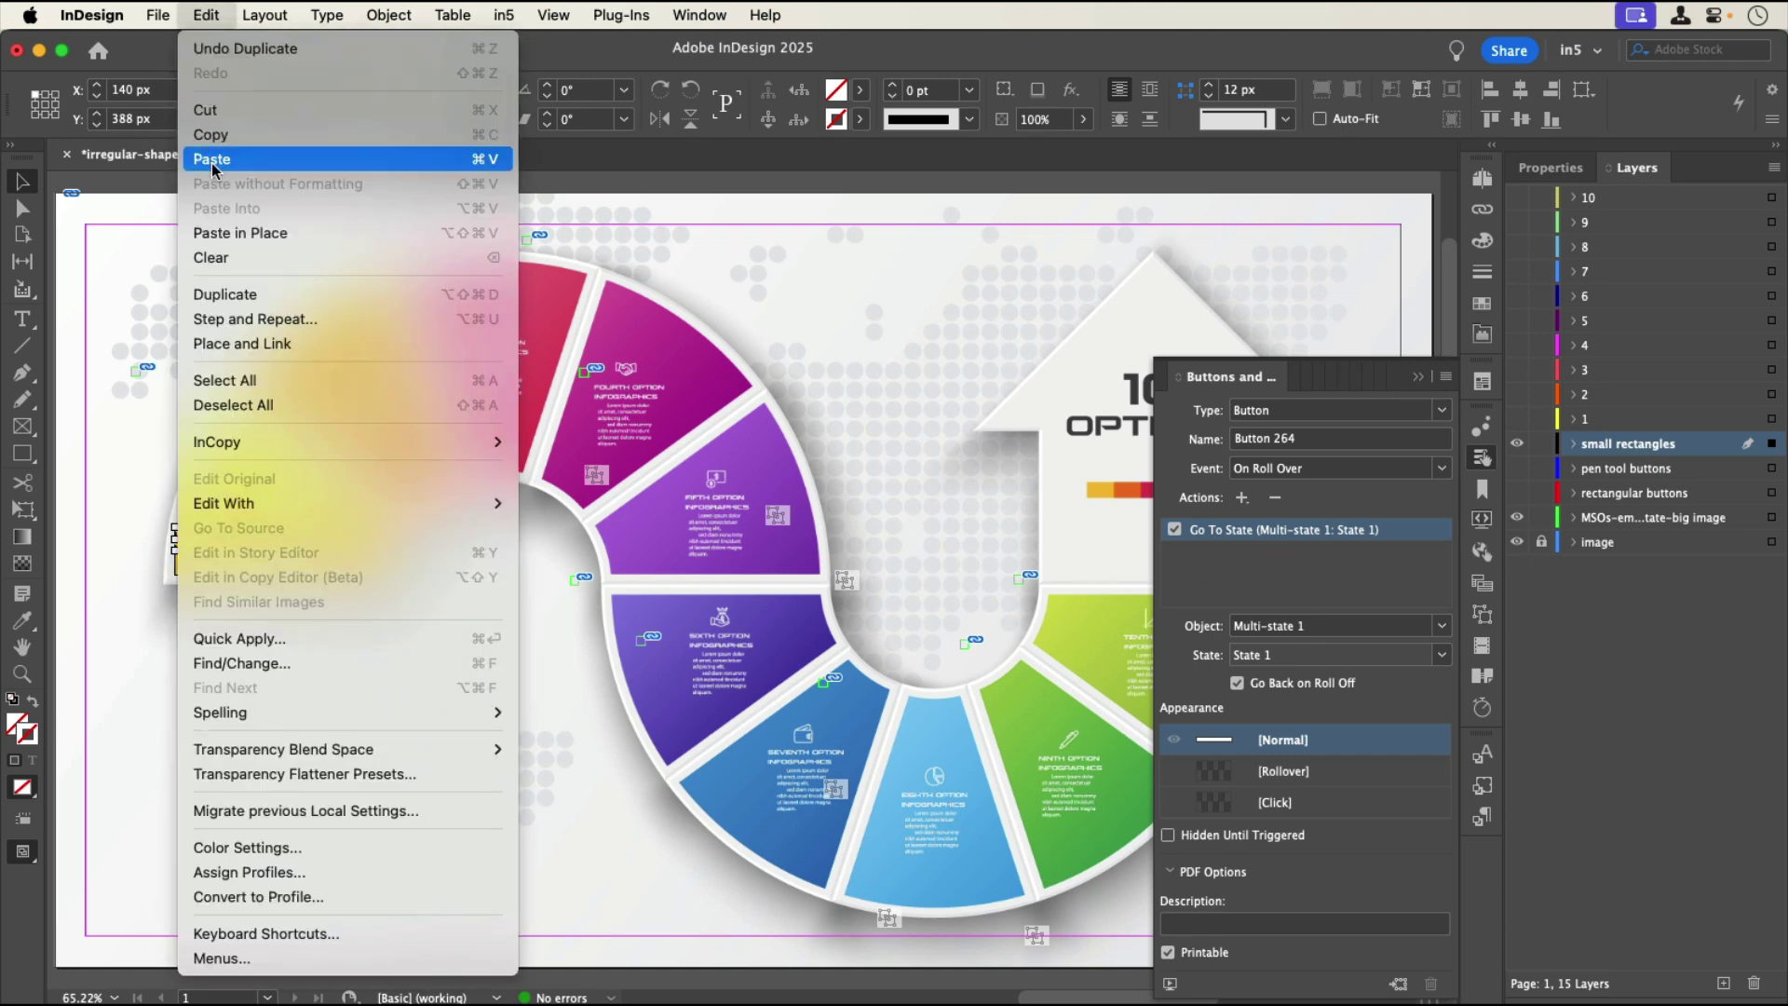
pyautogui.click(201, 156)
pyautogui.moveTo(688, 577); pyautogui.dragTo(233, 508)
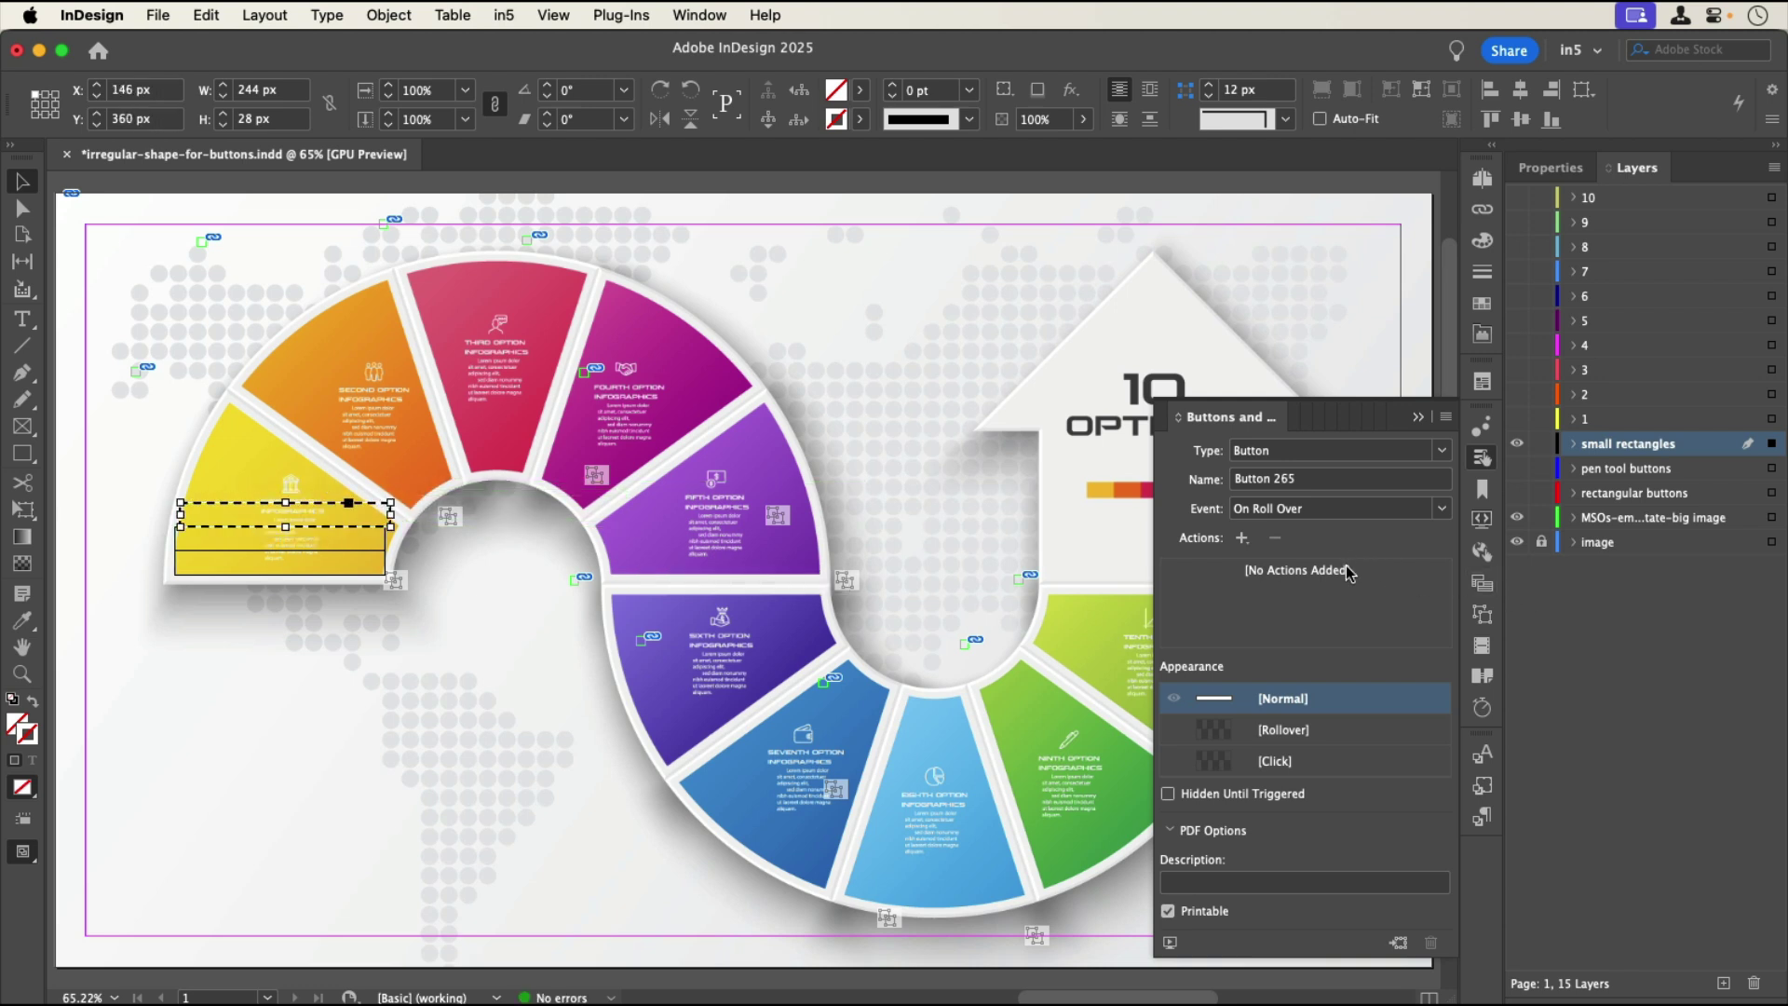
# Step: Nudge the second button right and stack narrower buttons up the yellow segment into a staircase
pyautogui.press('super+shift+a')
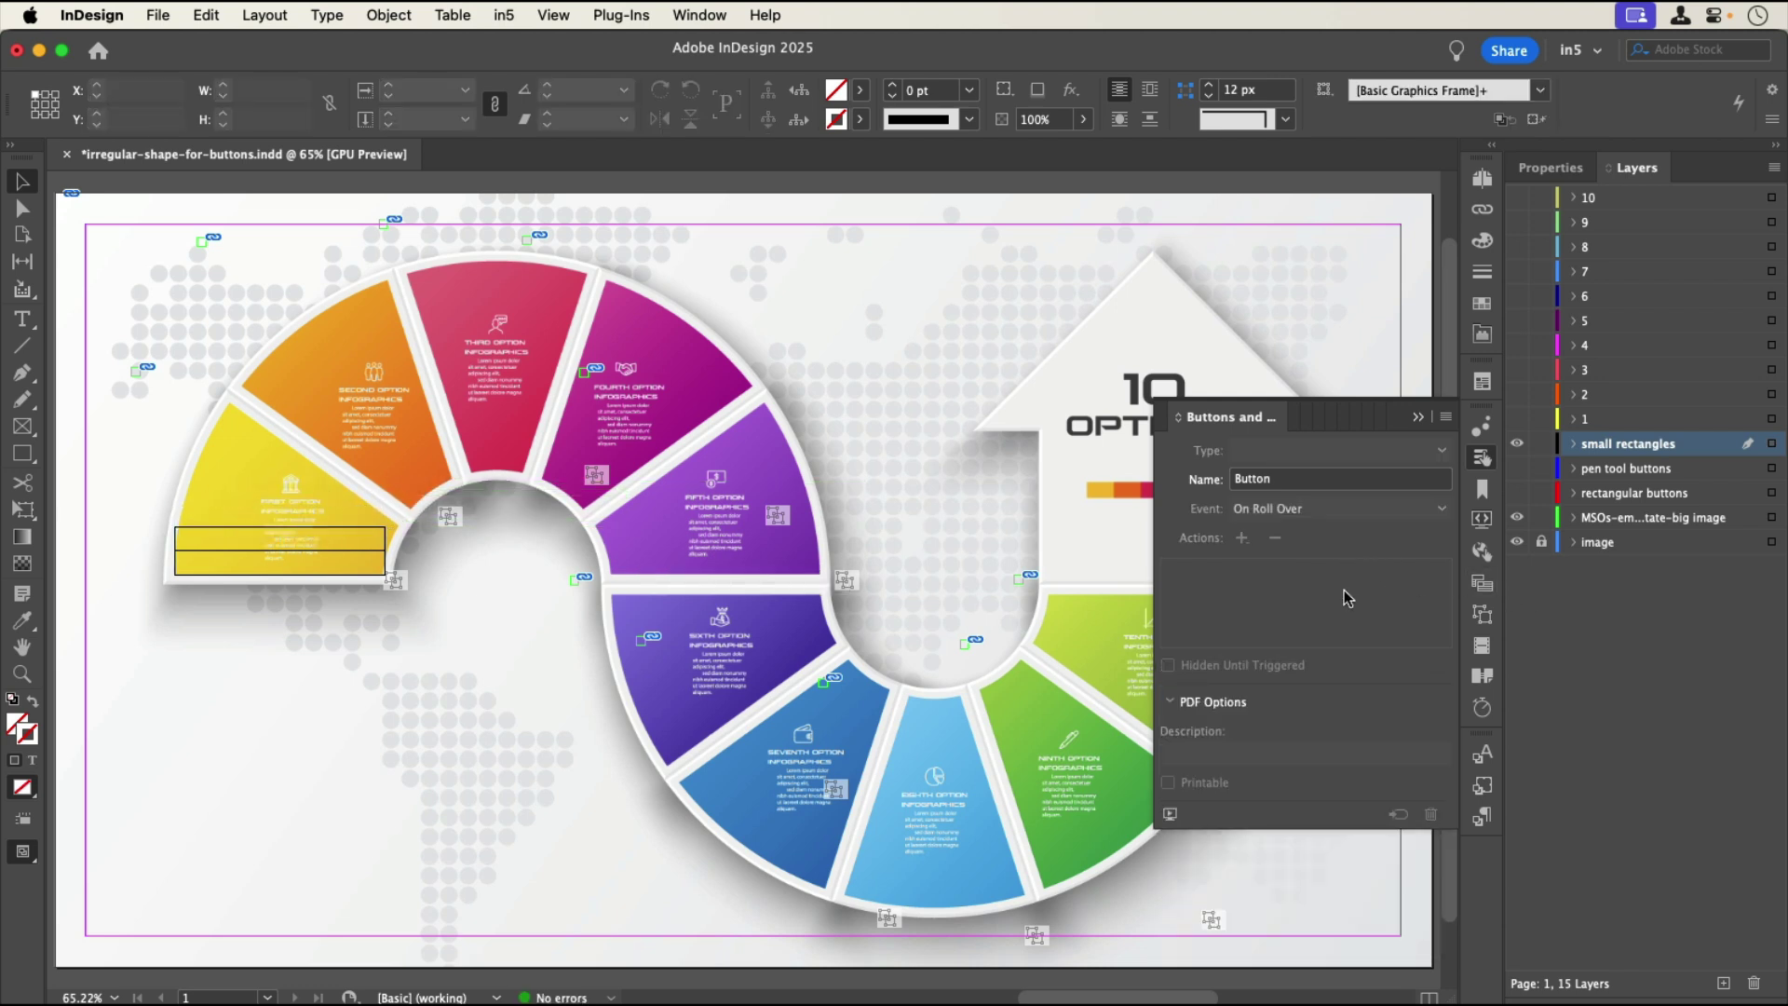
pyautogui.click(349, 532)
pyautogui.press('Right')
pyautogui.press('Right')
pyautogui.press('Right')
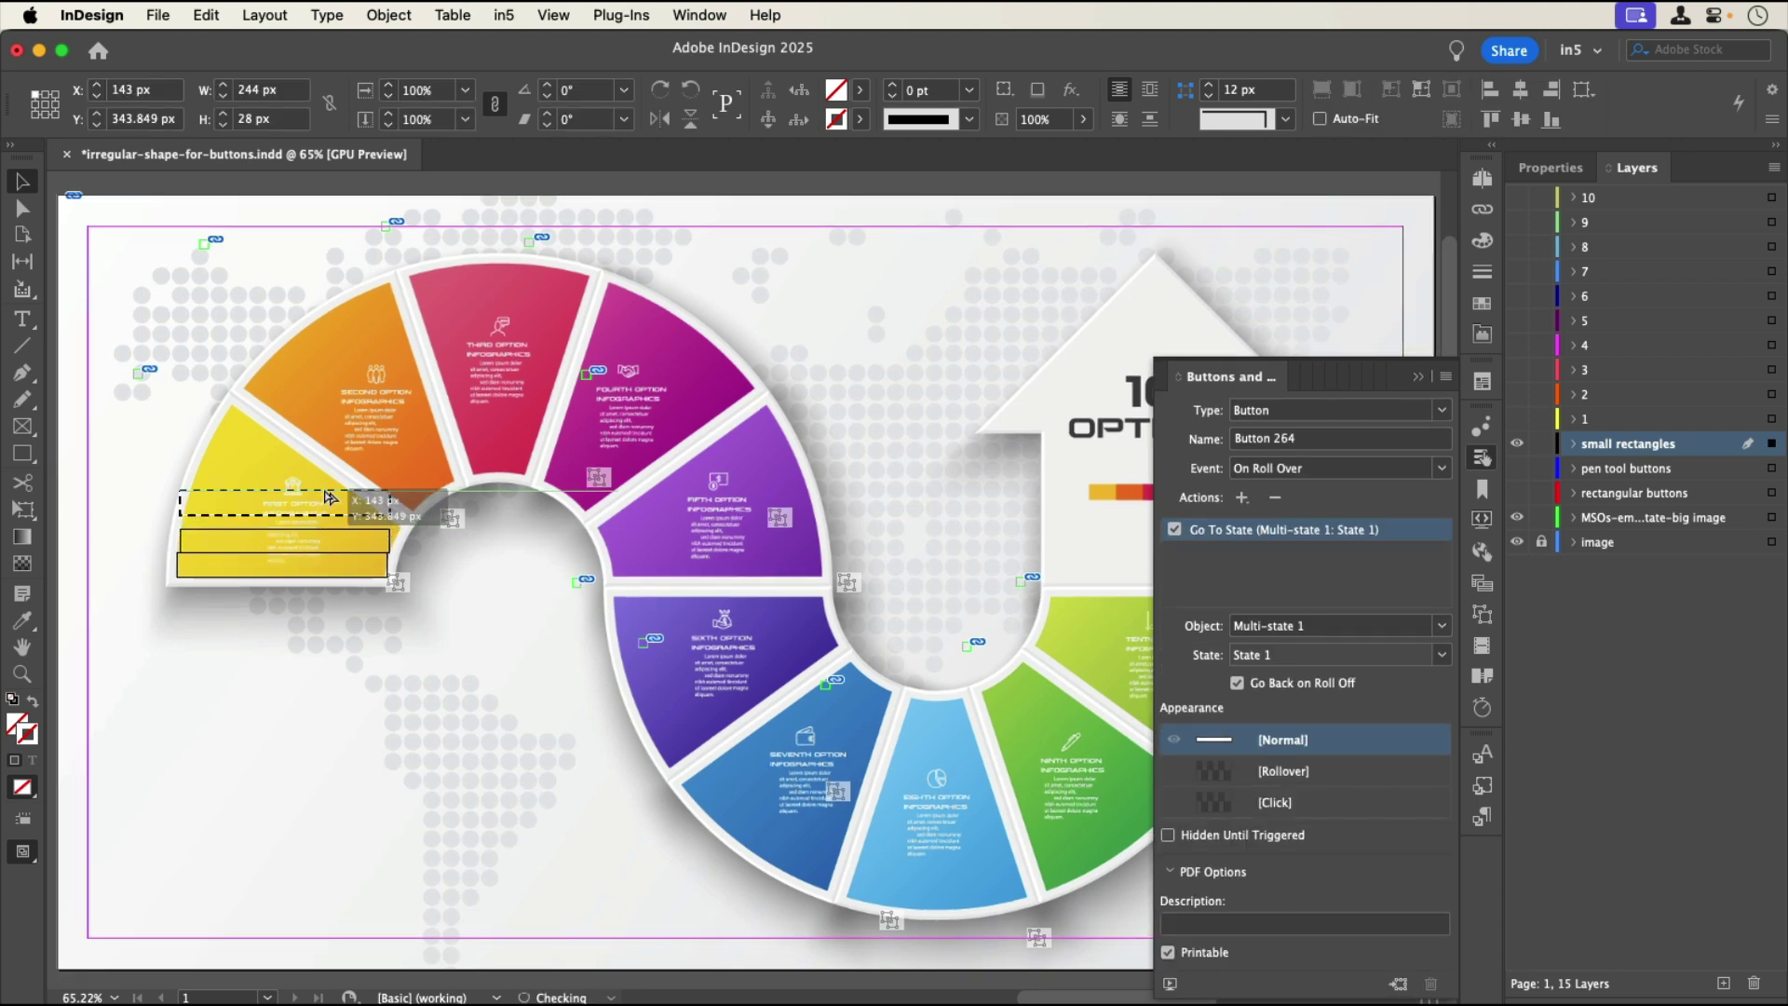
pyautogui.moveTo(326, 534); pyautogui.dragTo(204, 520)
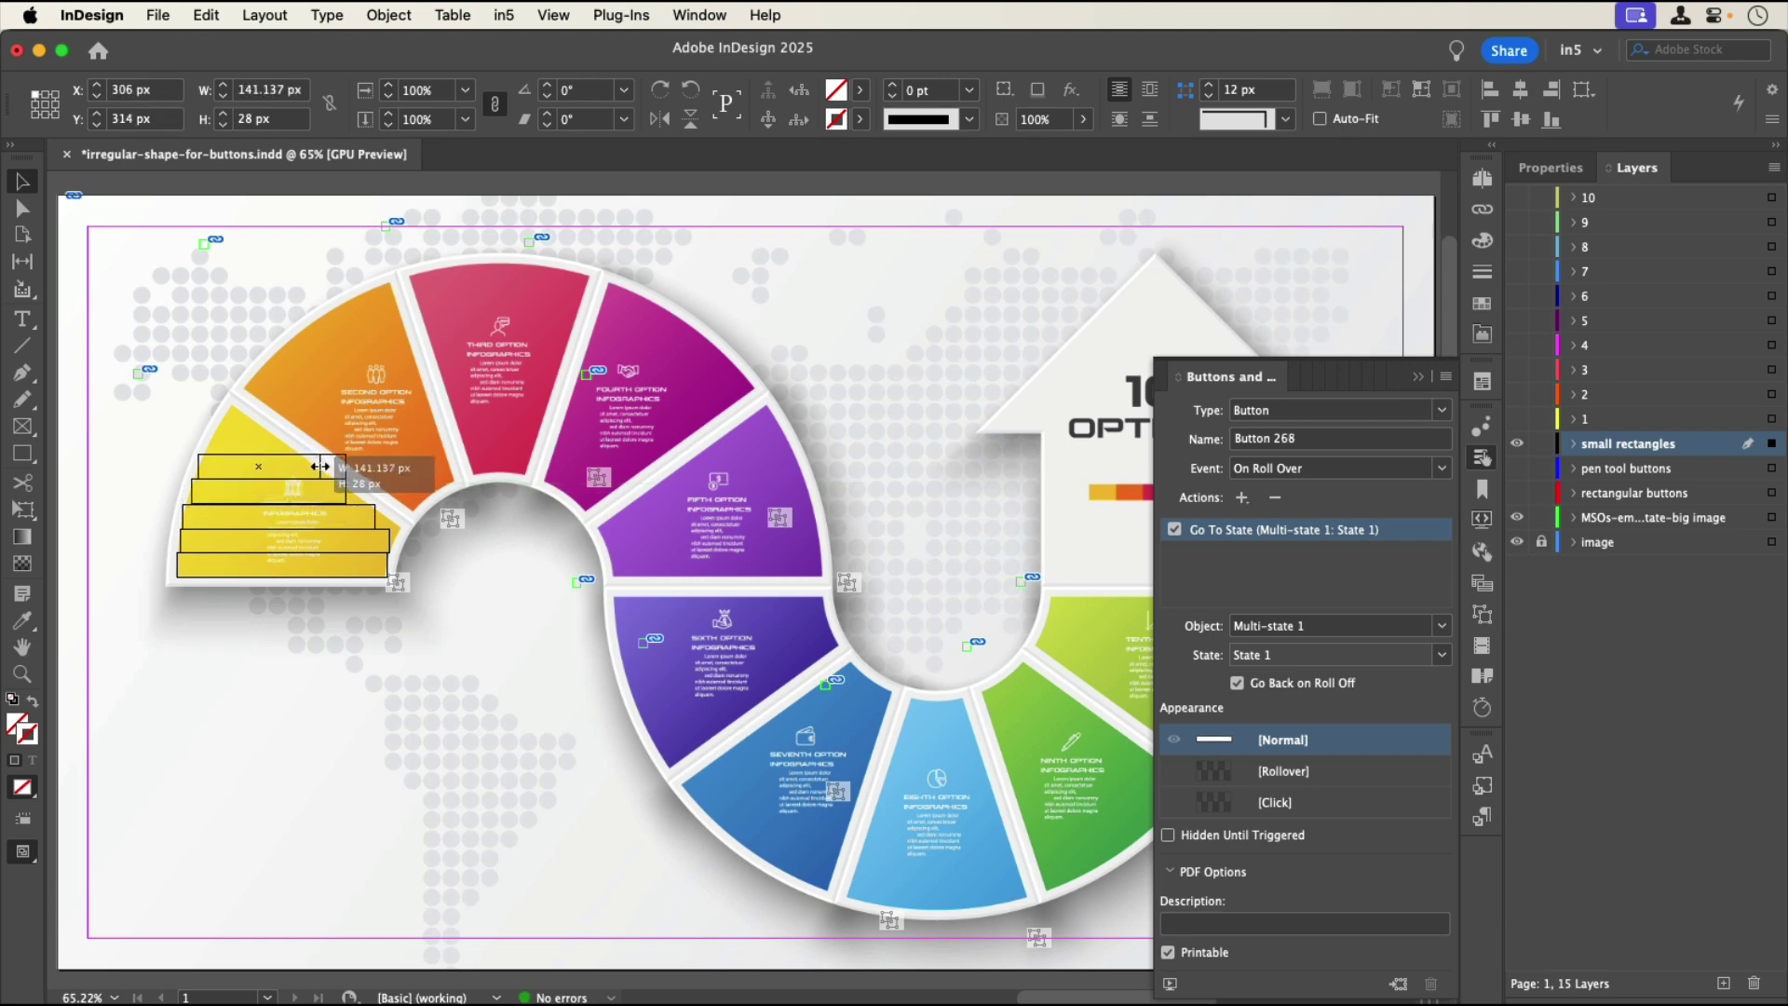
pyautogui.moveTo(363, 473); pyautogui.dragTo(238, 419)
# Step: Duplicate the small top button one step to the right to fill the staircase edge
pyautogui.press('super+equal')
pyautogui.press('super+equal')
pyautogui.click(479, 604)
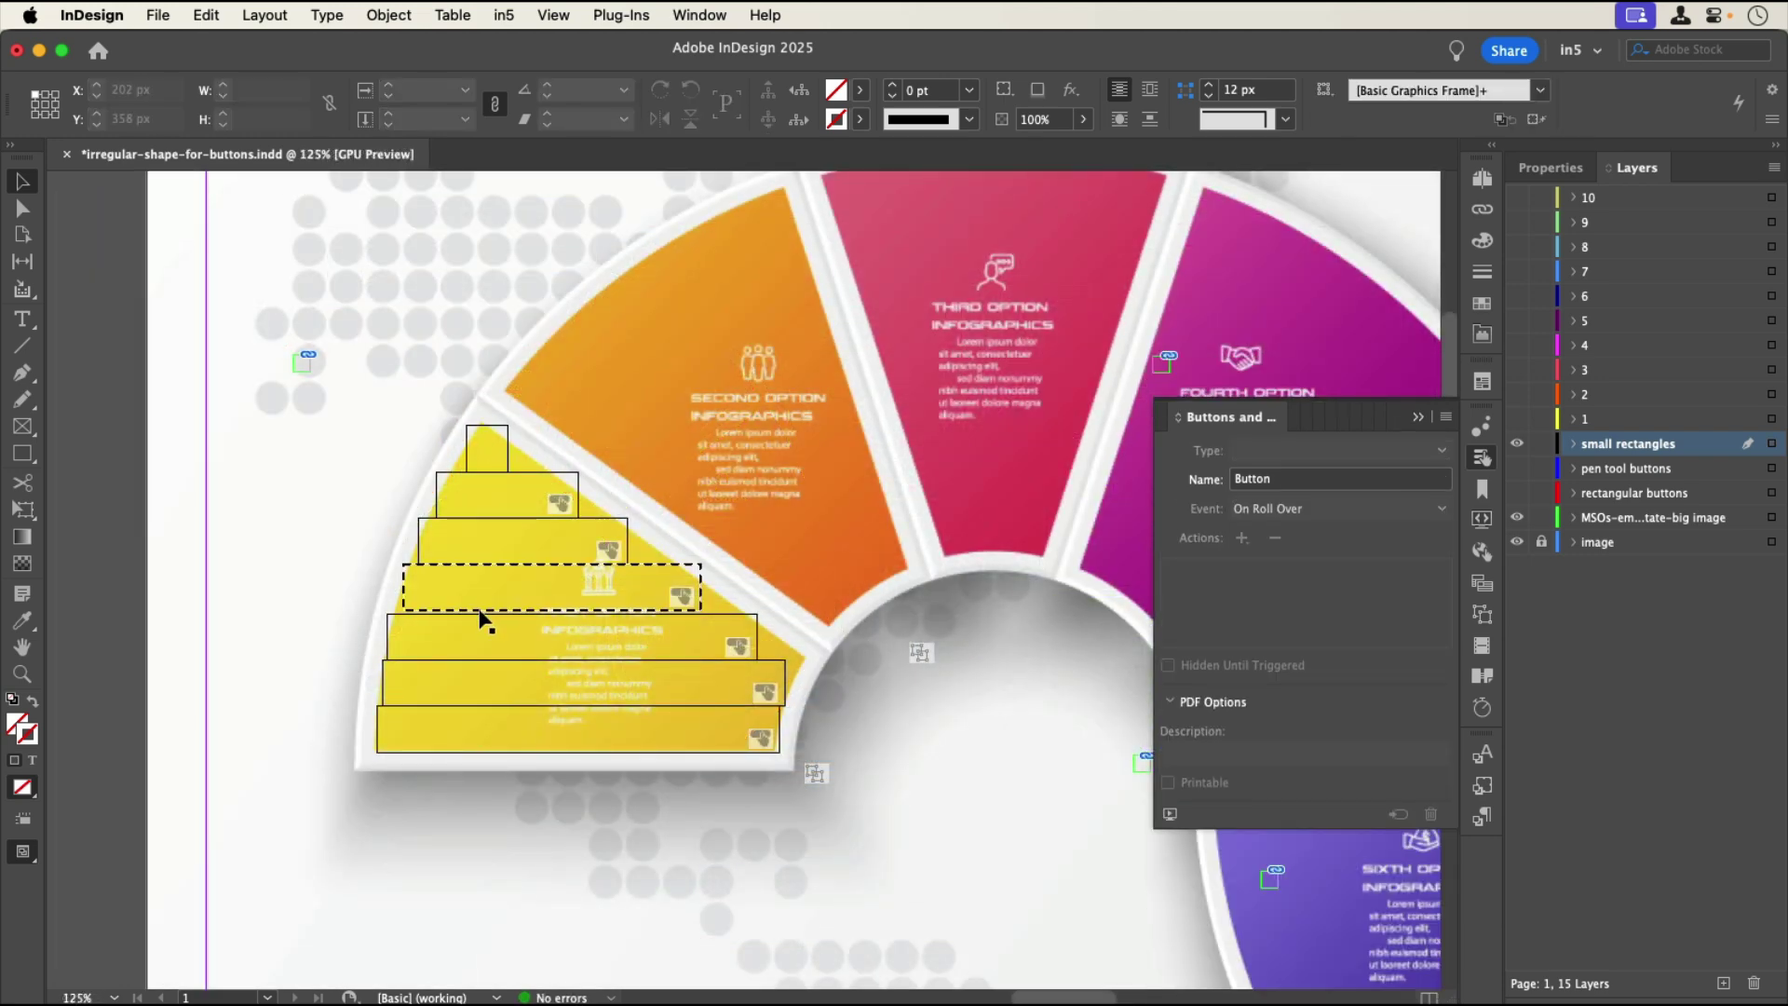
pyautogui.click(499, 454)
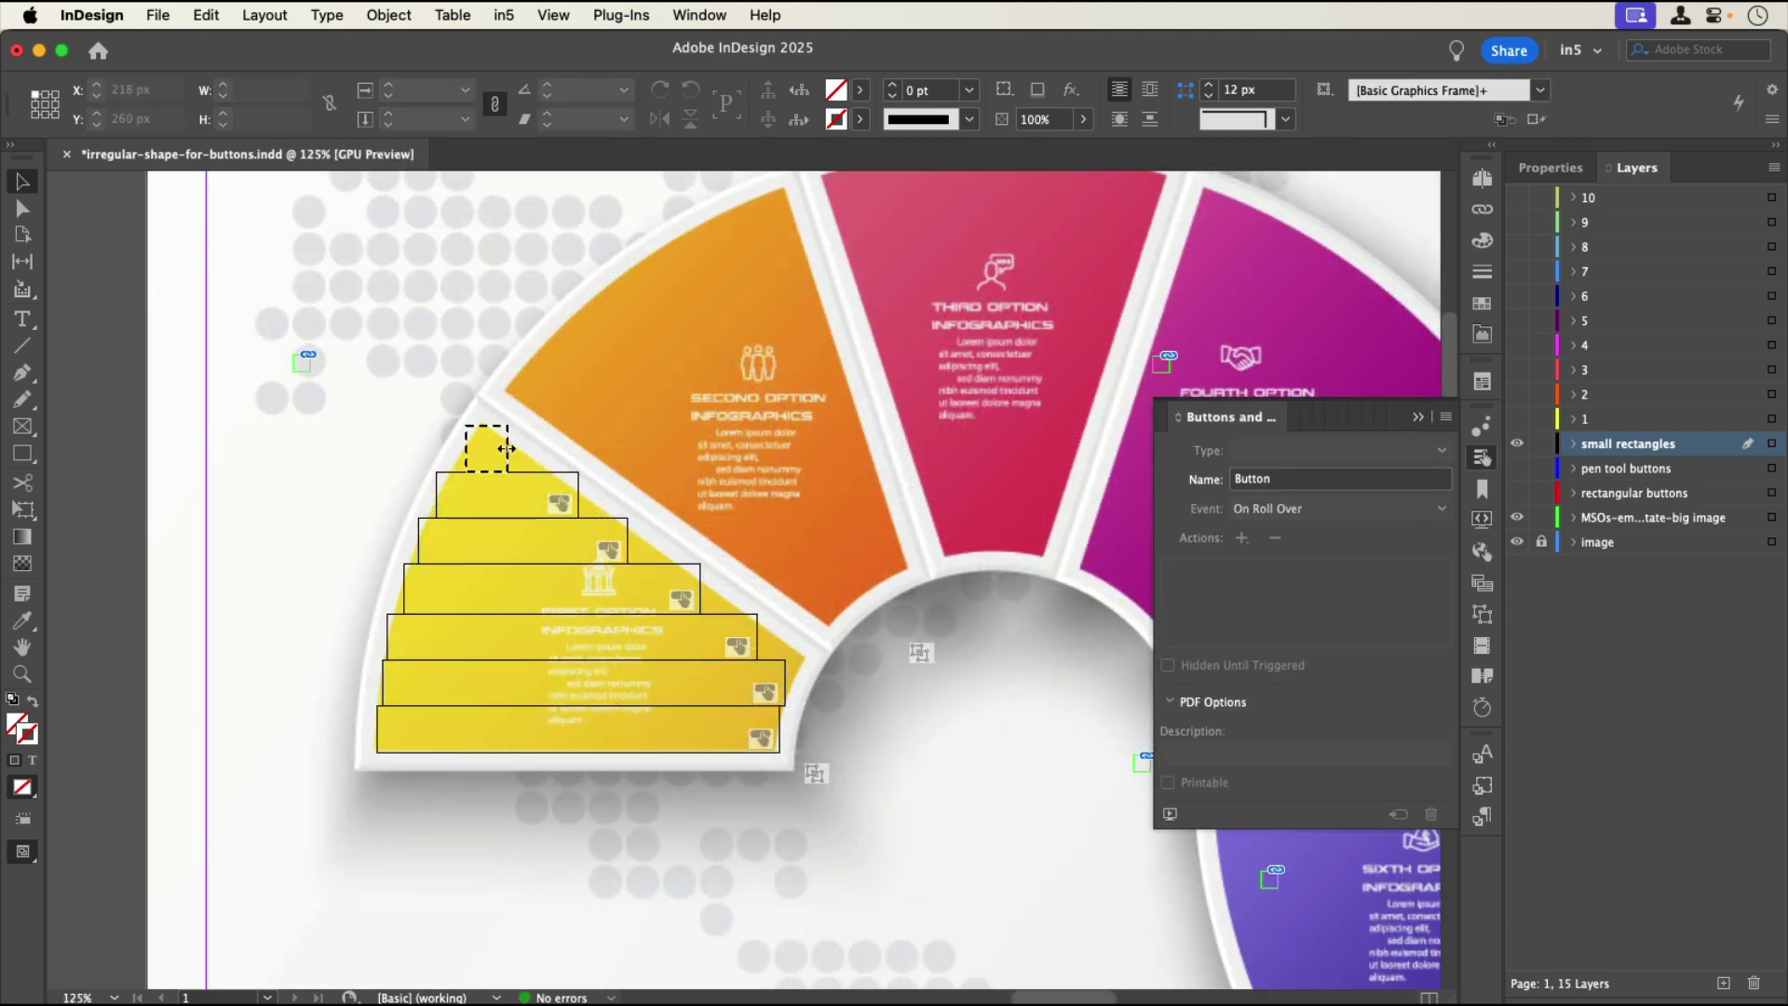
pyautogui.moveTo(510, 449); pyautogui.dragTo(801, 652)
pyautogui.click(624, 550)
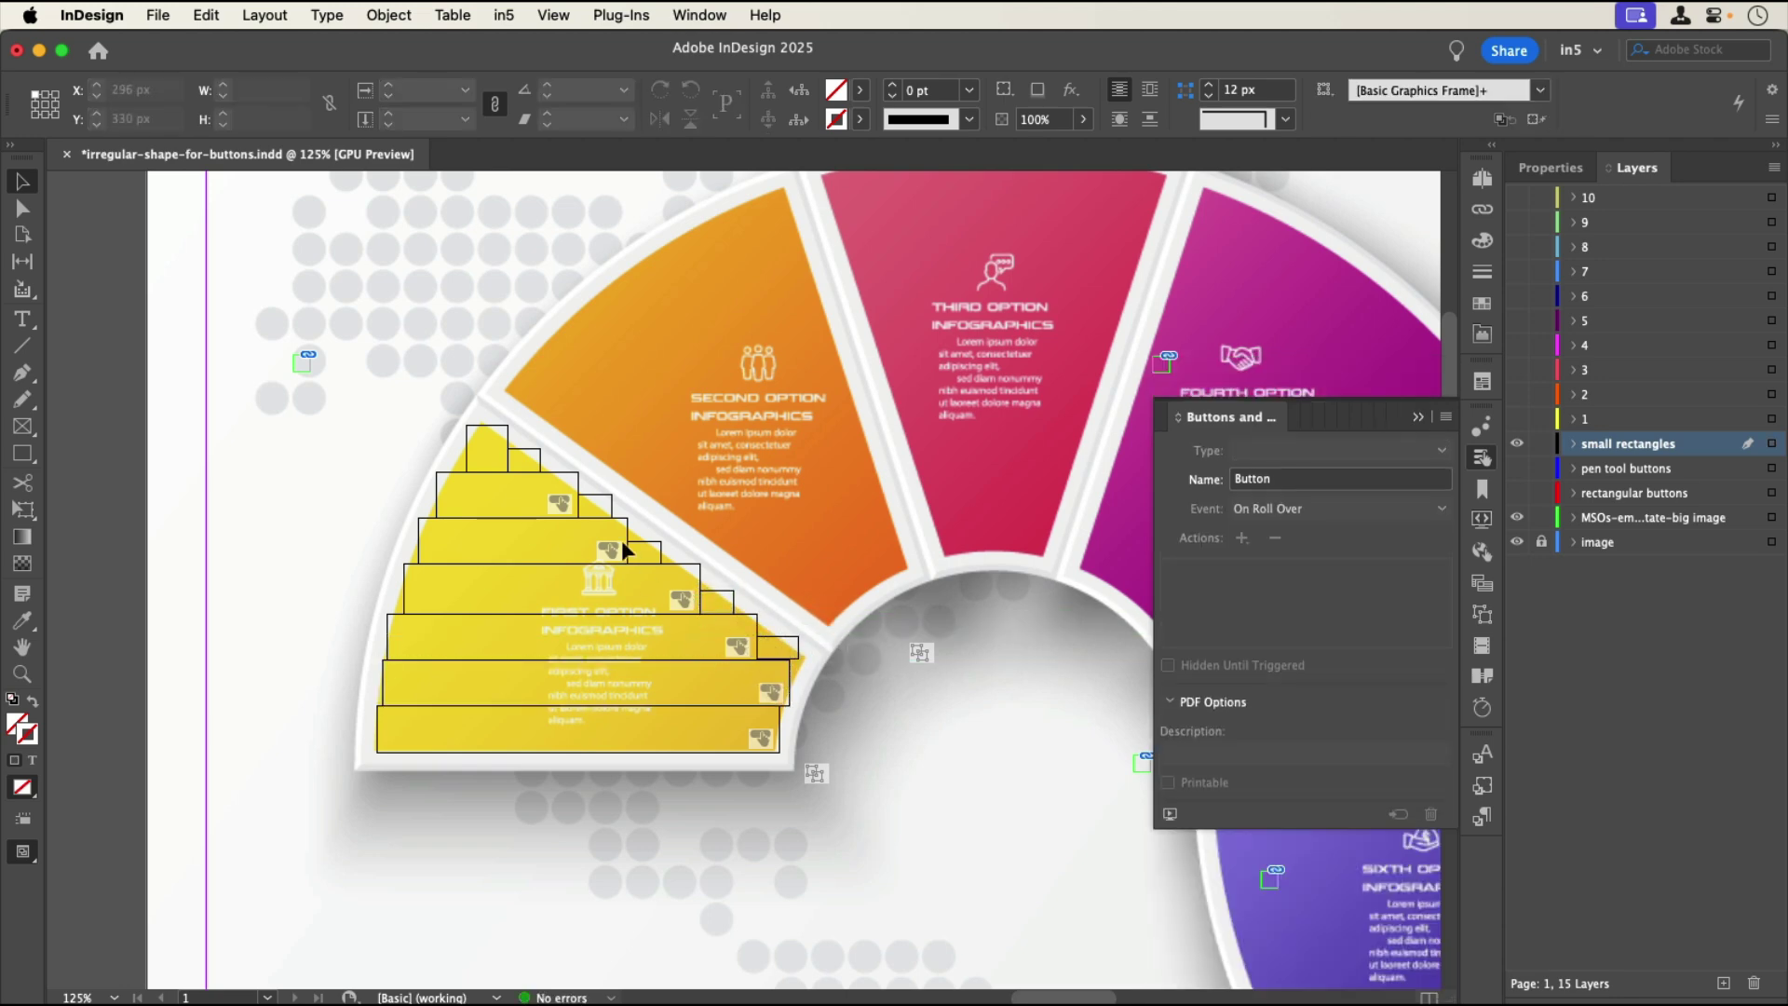
# Step: Show the button layers for the other segments, save, and export as HTML5 with in5
pyautogui.moveTo(1517, 394); pyautogui.dragTo(1521, 205)
pyautogui.press('super+0')
pyautogui.press('super+s')
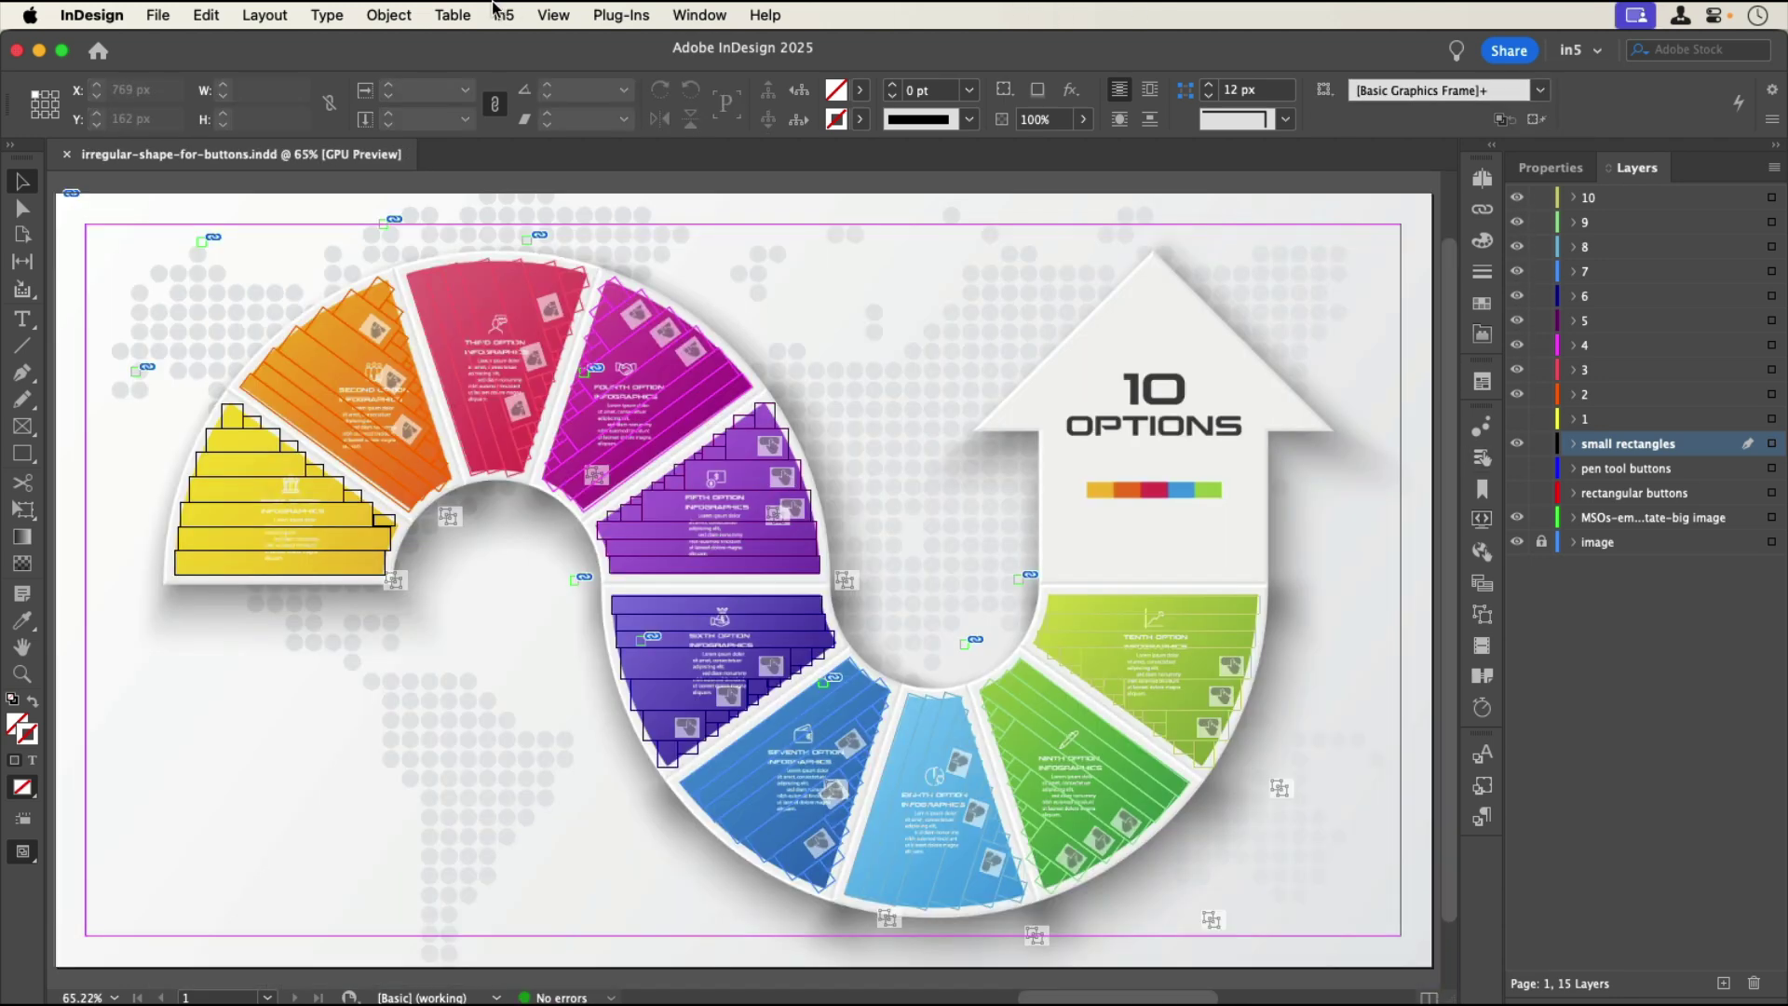
pyautogui.click(503, 16)
pyautogui.click(515, 75)
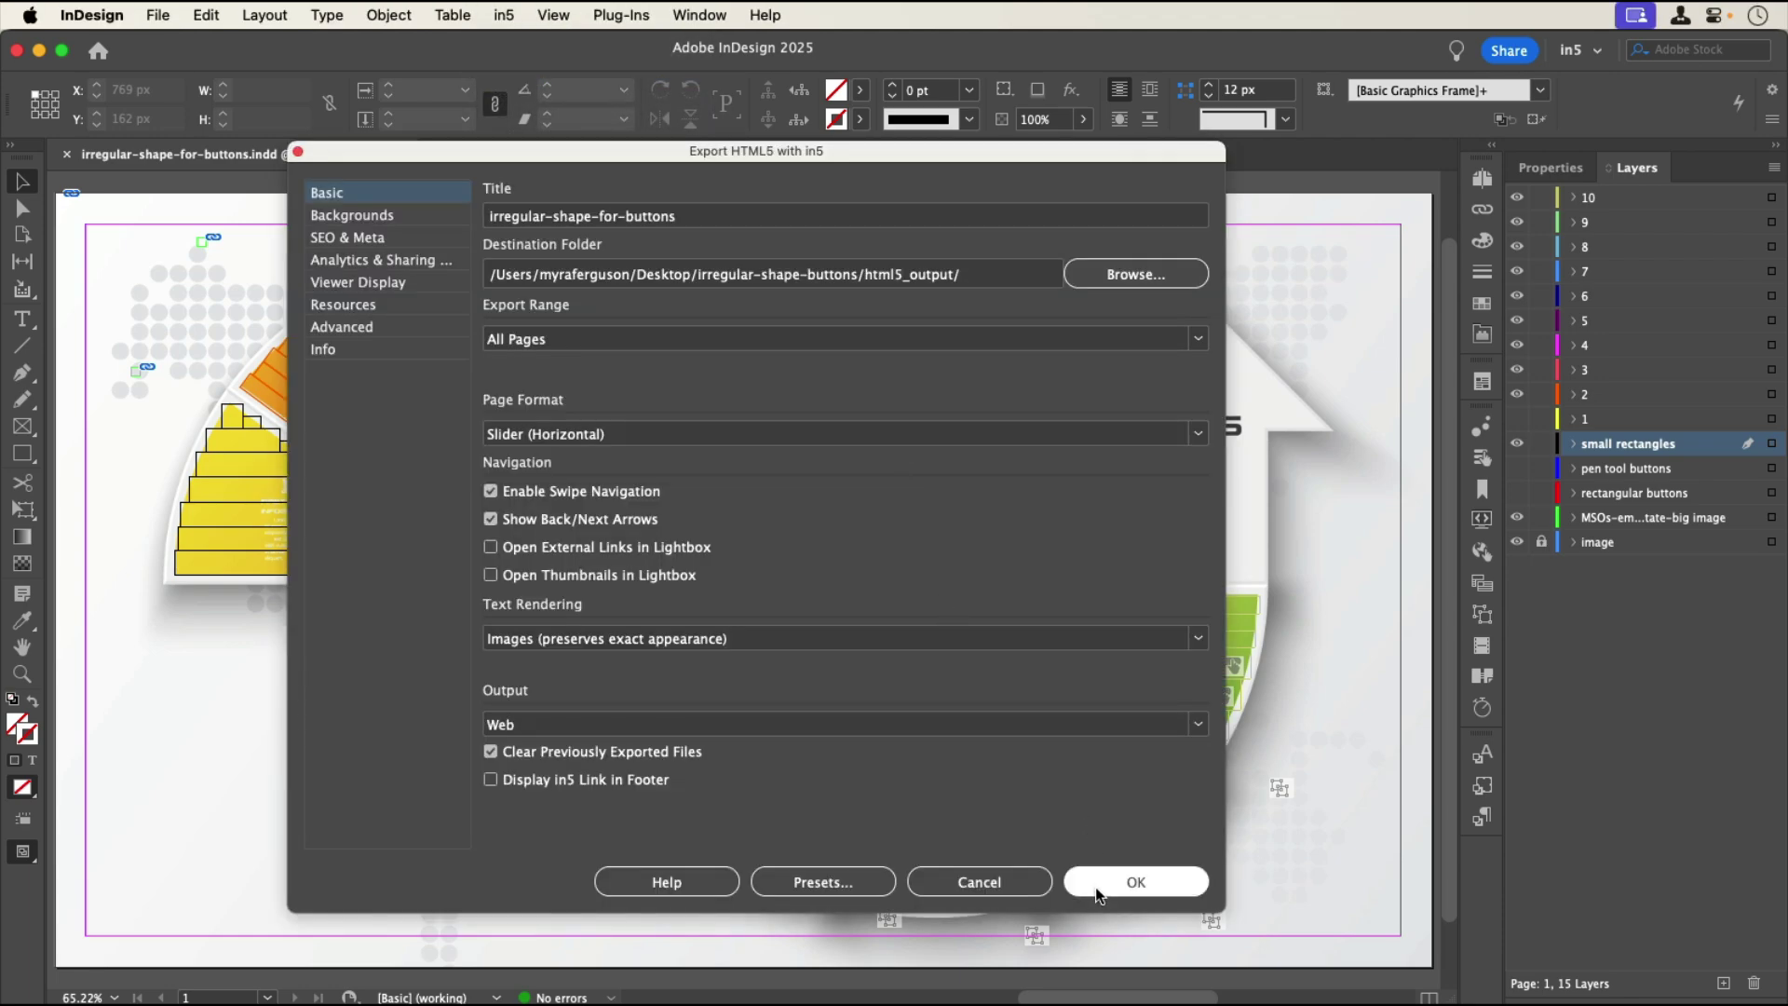
pyautogui.click(1096, 884)
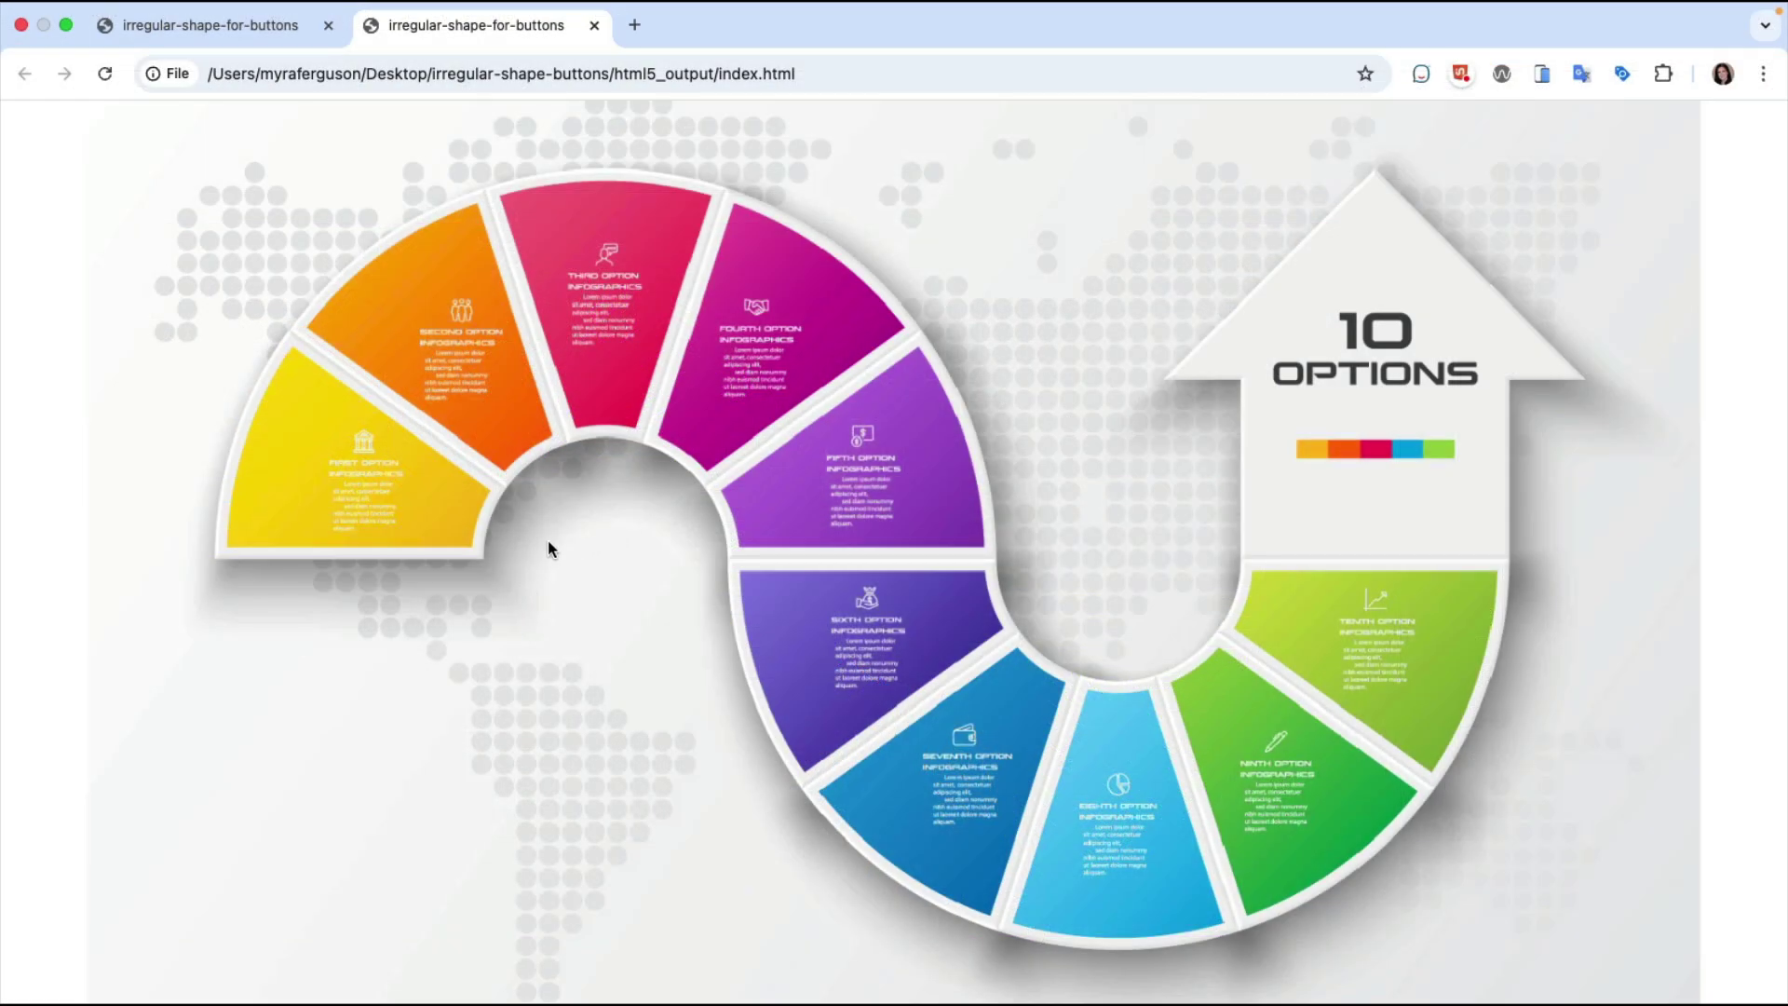